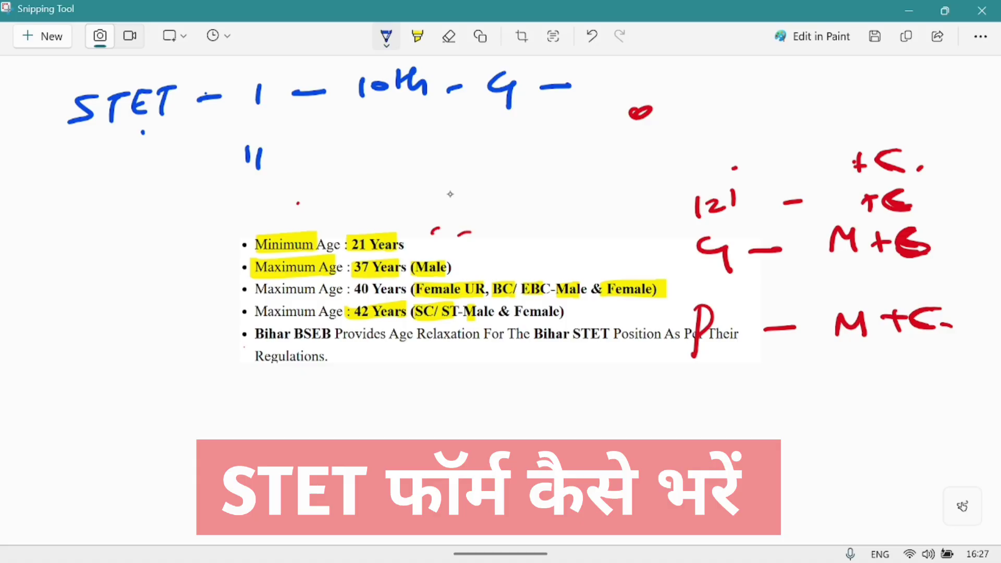
Handwrite the teaching qualification at the end of the STET Paper I line in blue pen
mouse_move(614, 94)
mouse_down()
mouse_move(624, 72)
mouse_move(611, 86)
mouse_up()
mouse_move(632, 73)
mouse_down()
mouse_move(657, 82)
mouse_move(696, 73)
mouse_move(692, 98)
mouse_up()
click(702, 108)
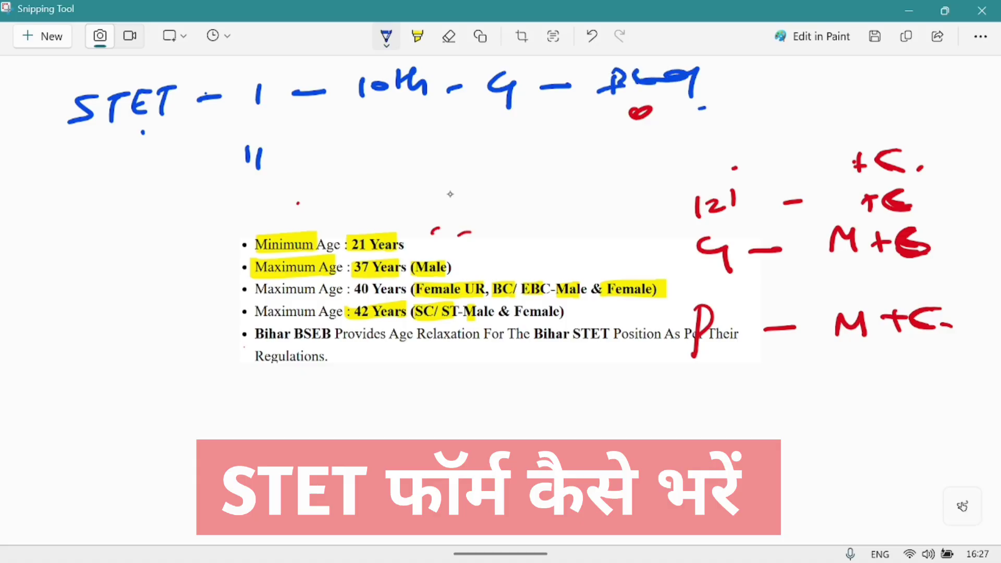
Circle the Paper II numeral and handwrite its class level and PG qualification notes beside it in blue pen
drag(259, 129, 244, 129)
mouse_move(322, 140)
mouse_down()
mouse_move(317, 160)
mouse_move(330, 154)
mouse_up()
mouse_move(345, 134)
mouse_down()
mouse_move(342, 152)
mouse_move(359, 144)
mouse_up()
mouse_move(356, 136)
mouse_down()
mouse_move(369, 157)
mouse_move(473, 160)
mouse_up()
drag(484, 147, 500, 154)
mouse_move(505, 144)
mouse_down()
mouse_move(528, 126)
mouse_move(524, 157)
mouse_move(562, 159)
mouse_up()
drag(566, 137, 569, 147)
mouse_move(587, 129)
mouse_down()
mouse_move(604, 164)
mouse_move(710, 138)
mouse_move(784, 142)
mouse_move(832, 124)
mouse_up()
drag(852, 120, 863, 123)
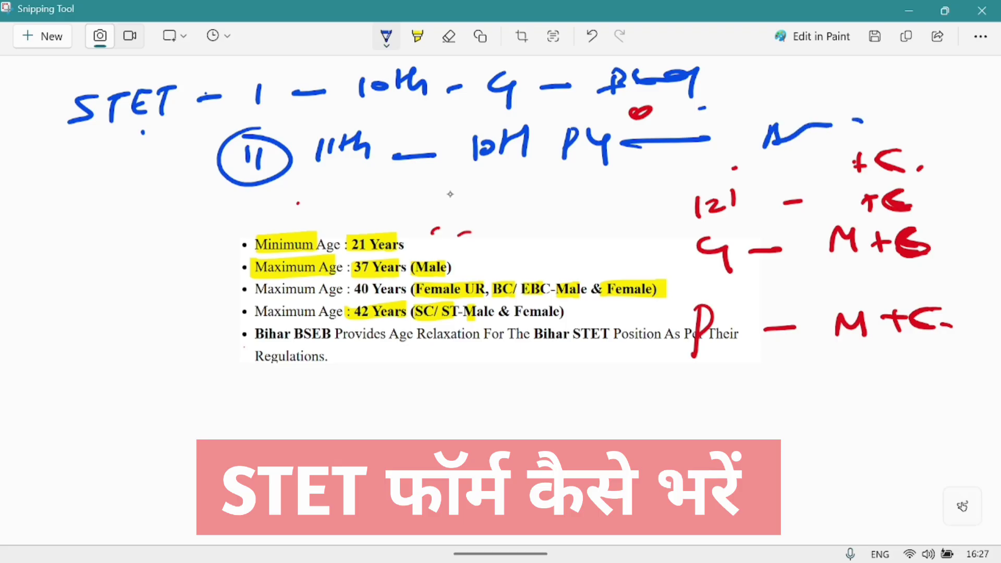
Handwrite a one-word note in blue beside the age limit list and underline it
drag(69, 262, 64, 304)
mouse_move(68, 263)
mouse_down()
mouse_move(86, 282)
mouse_move(214, 300)
mouse_up()
click(230, 298)
drag(31, 337, 245, 322)
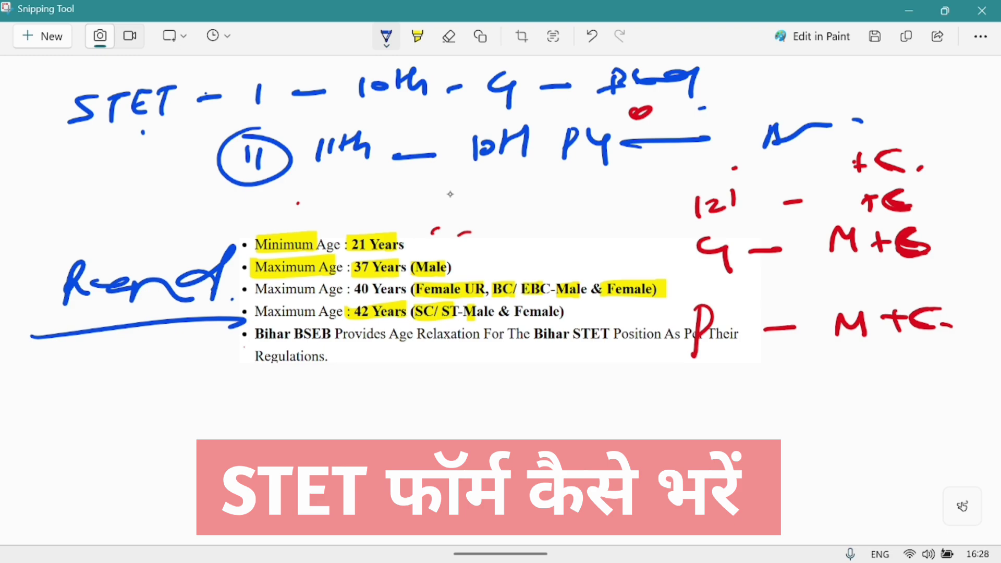
Handwrite further blue pen notes in the blank area below the age limit list
mouse_move(62, 392)
mouse_down()
mouse_move(162, 367)
mouse_move(213, 383)
mouse_up()
mouse_move(99, 415)
mouse_down()
mouse_move(302, 393)
mouse_move(351, 421)
mouse_move(376, 399)
mouse_up()
mouse_move(406, 398)
mouse_down()
mouse_move(396, 414)
mouse_move(461, 381)
mouse_up()
click(438, 381)
drag(461, 404, 517, 380)
drag(376, 455, 356, 493)
mouse_move(367, 453)
mouse_down()
mouse_move(386, 477)
mouse_move(435, 477)
mouse_move(484, 443)
mouse_move(496, 474)
mouse_up()
mouse_move(482, 432)
mouse_down()
mouse_move(752, 426)
mouse_move(665, 498)
mouse_up()
mouse_move(872, 388)
mouse_down()
mouse_move(836, 442)
mouse_move(876, 428)
mouse_move(938, 447)
mouse_up()
drag(787, 456, 970, 457)
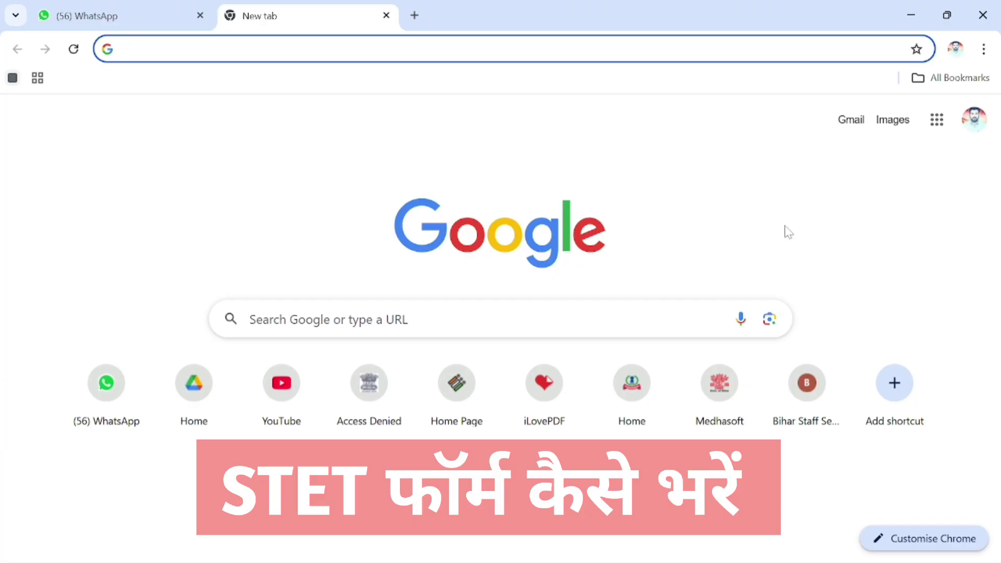
In Chrome, search Google for "stet form apply" and try to open the BSEB home page at secondary.biharboardonline.com
text(STET)
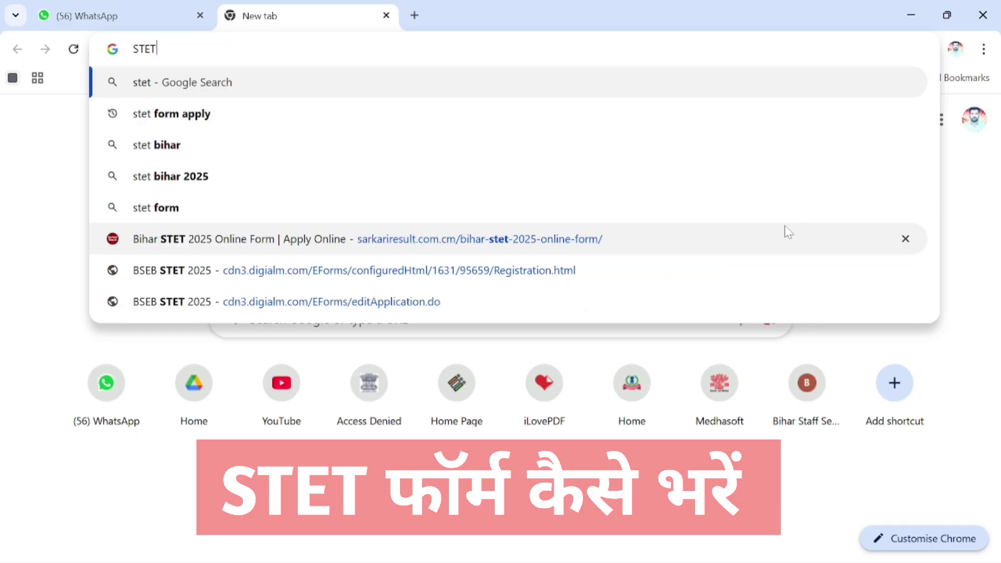
click(232, 127)
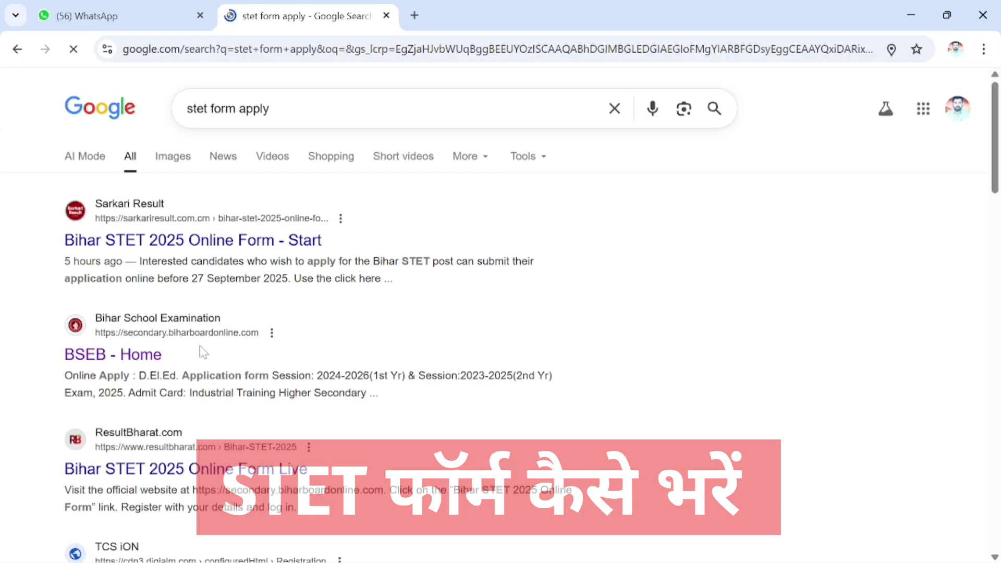
scroll(201, 350, down, 3)
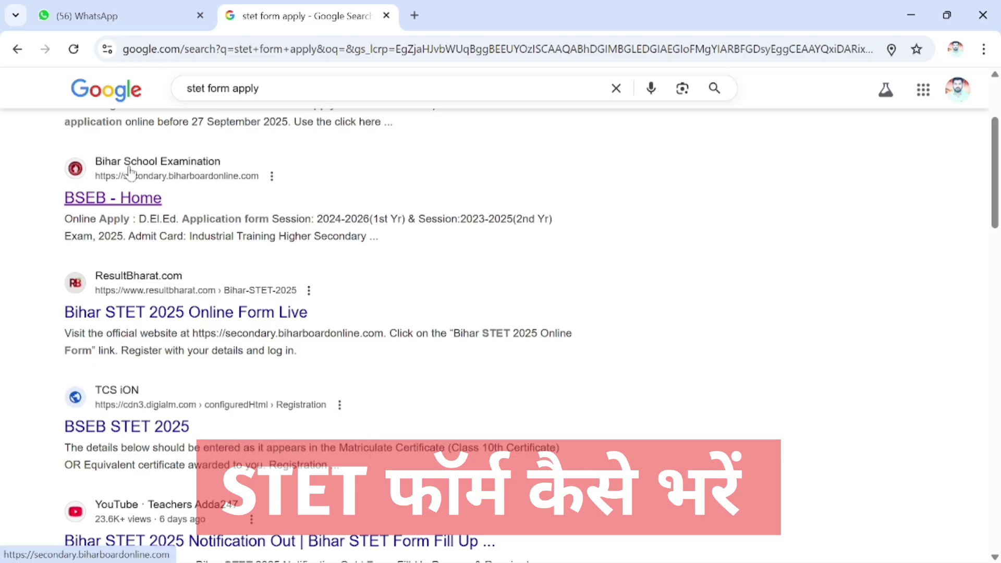
click(129, 172)
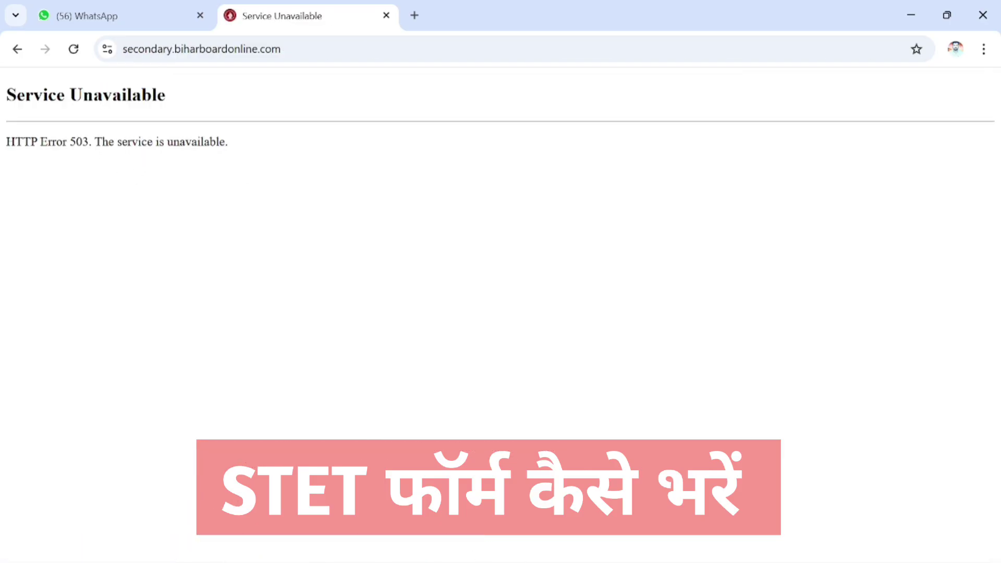
drag(102, 142, 235, 150)
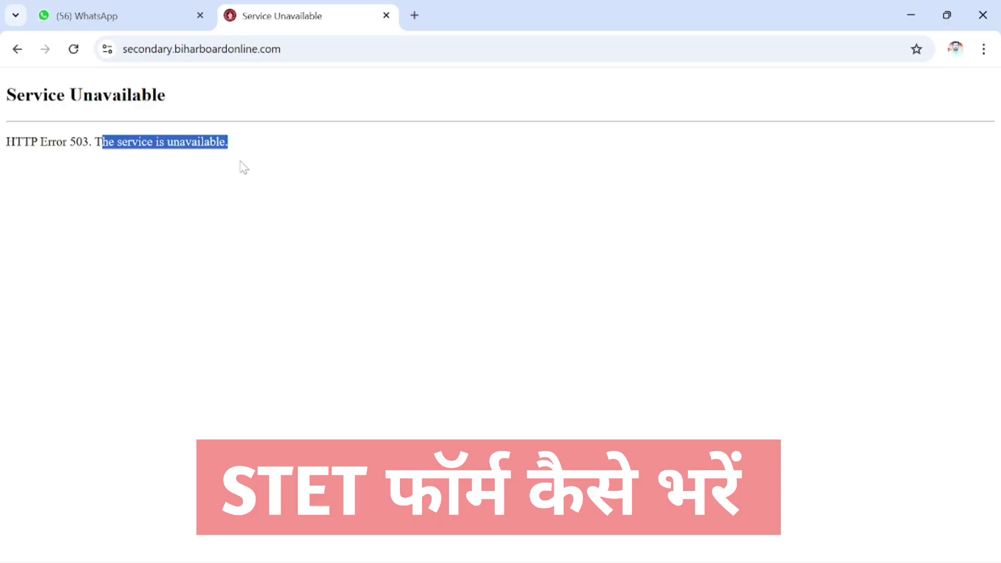
Switch to WhatsApp Web and open the "For Registration" link from the Website Link message
click(133, 19)
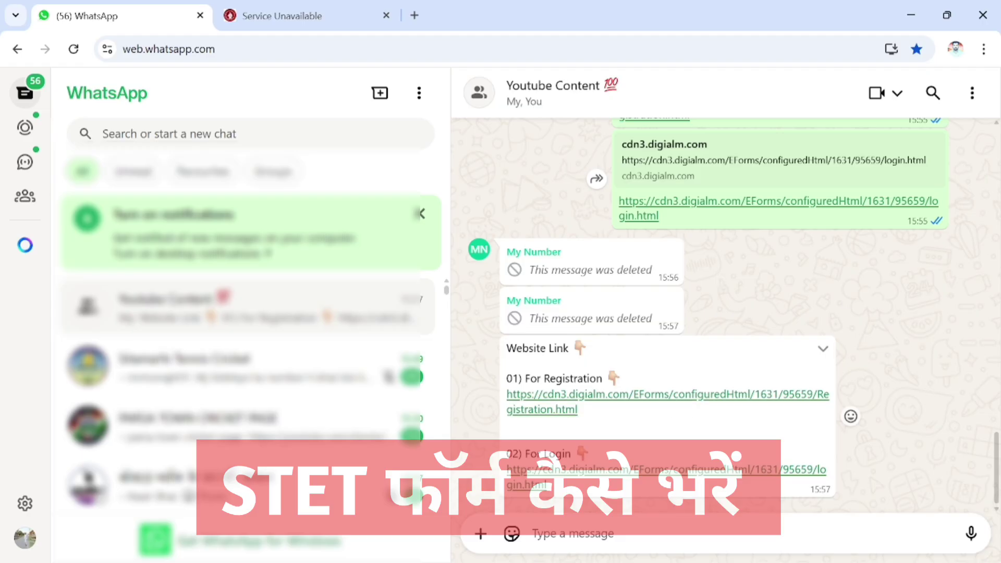
drag(506, 348, 820, 490)
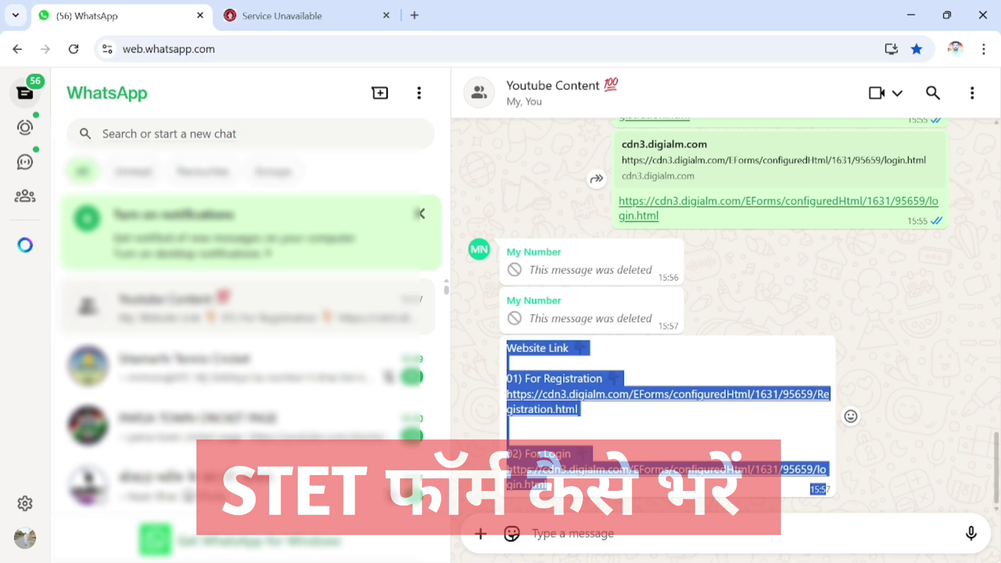
click(591, 357)
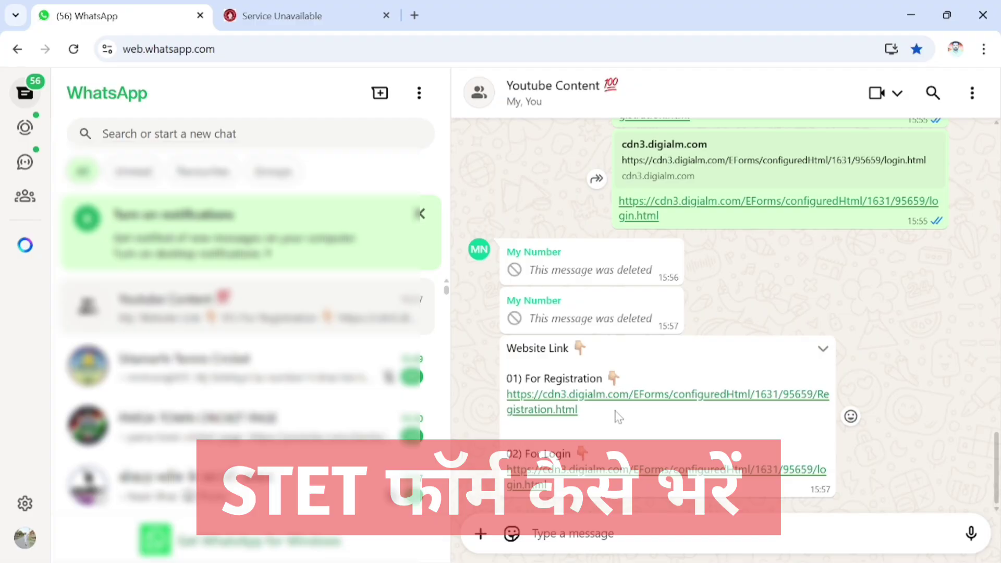
click(634, 397)
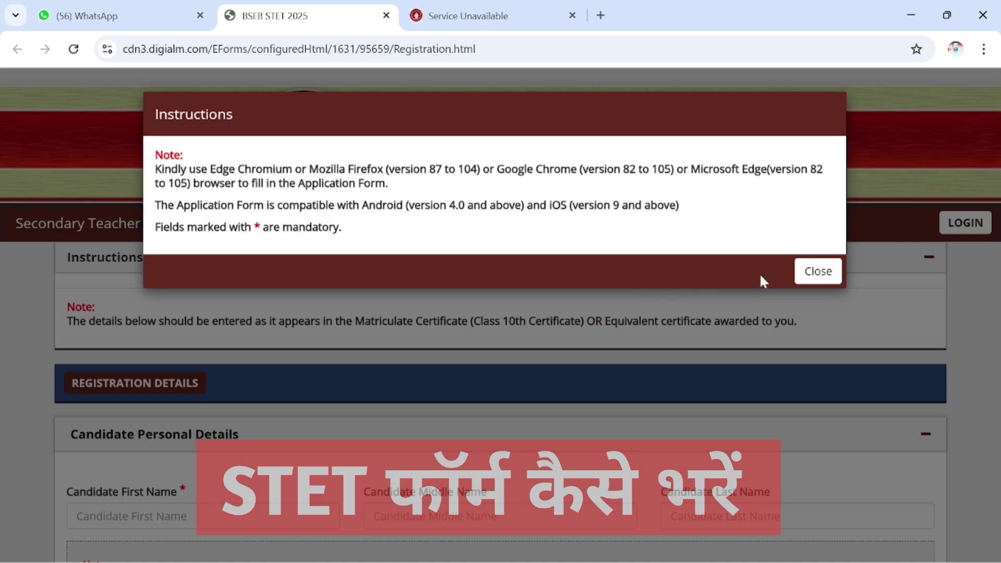
Dismiss the browser instructions and agree to the privacy notice on the registration page
click(805, 271)
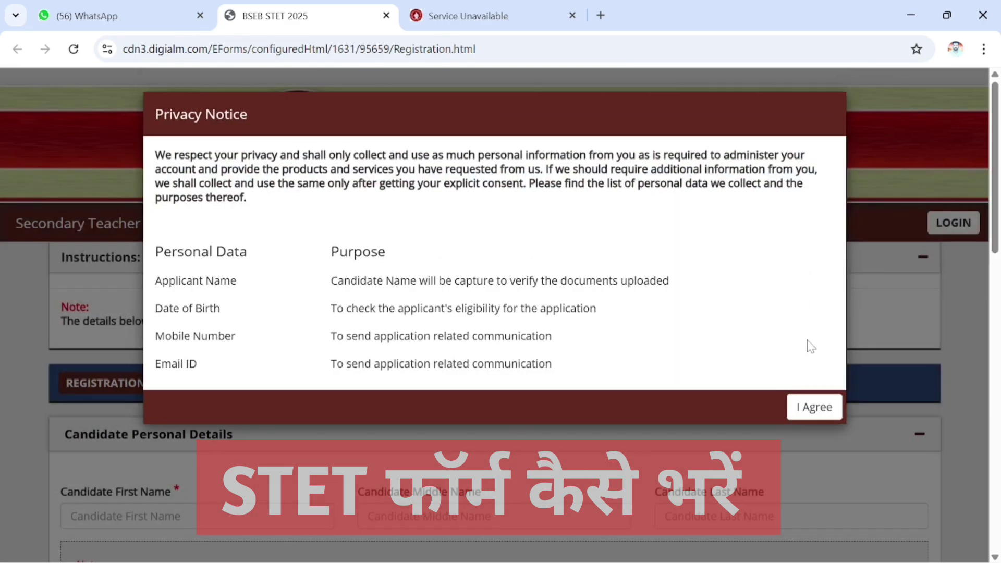
click(816, 409)
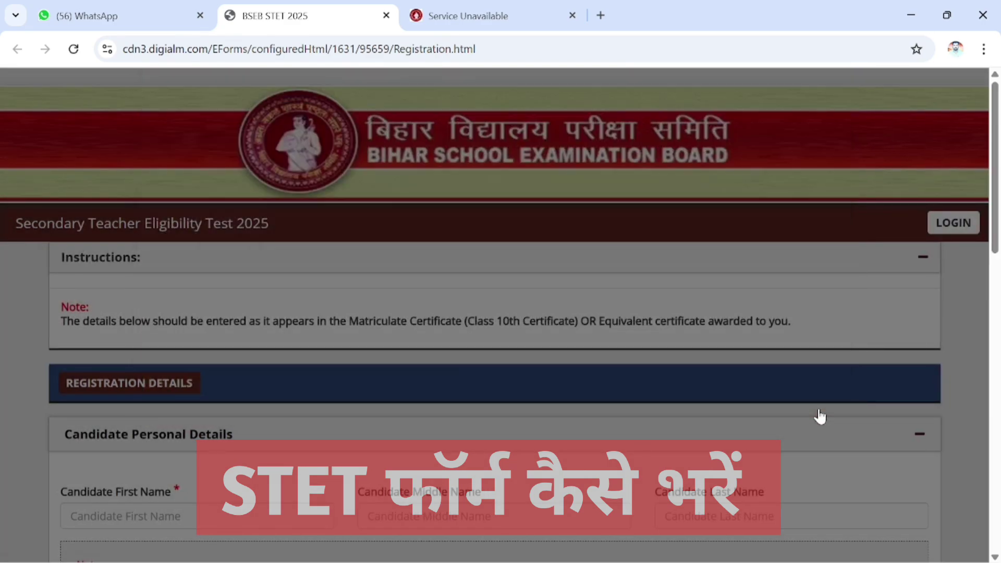
Review the candidate first, middle and last name fields under Candidate Personal Details
scroll(260, 272, down, 1)
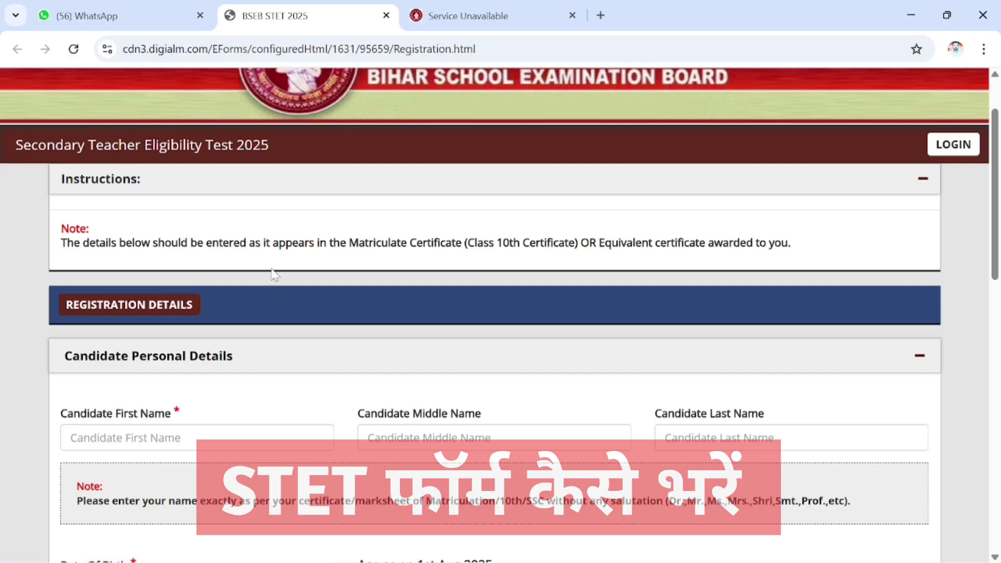
scroll(204, 313, down, 1)
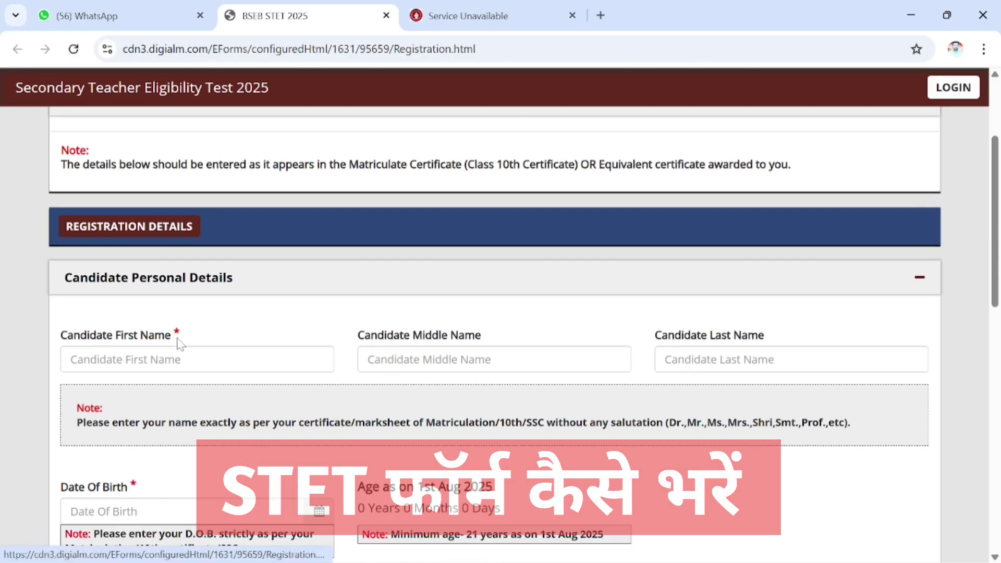
scroll(109, 314, down, 1)
click(111, 284)
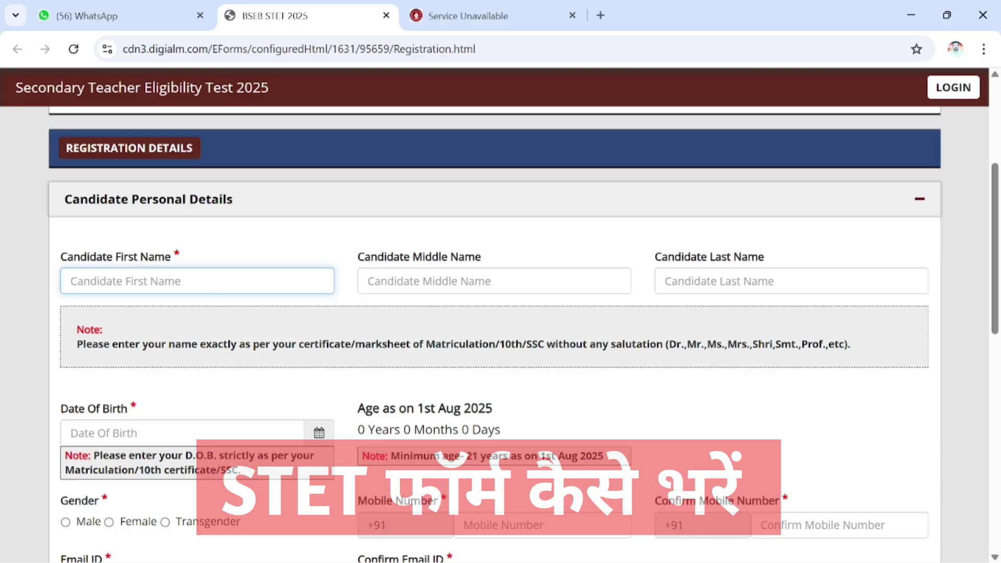
click(660, 284)
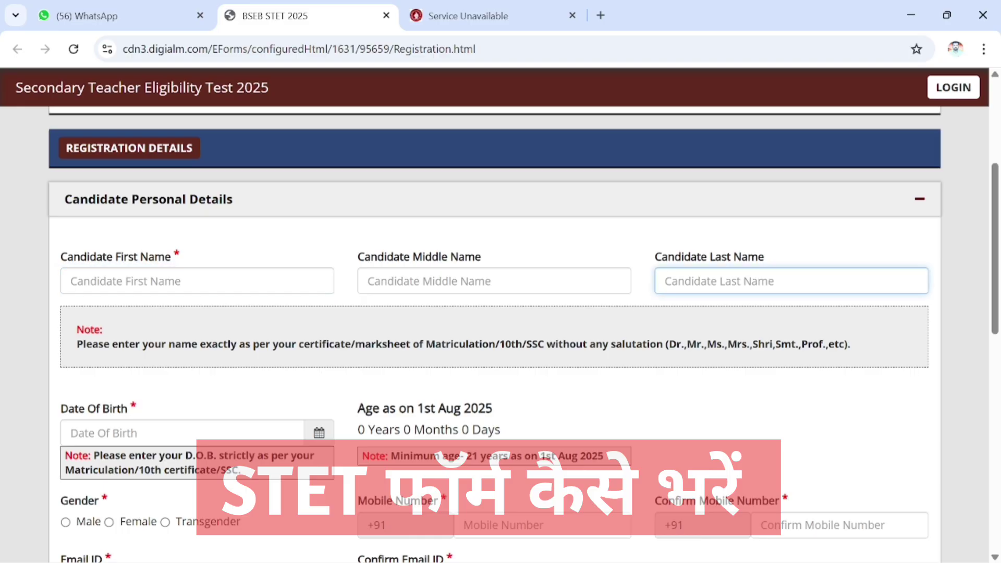
click(221, 283)
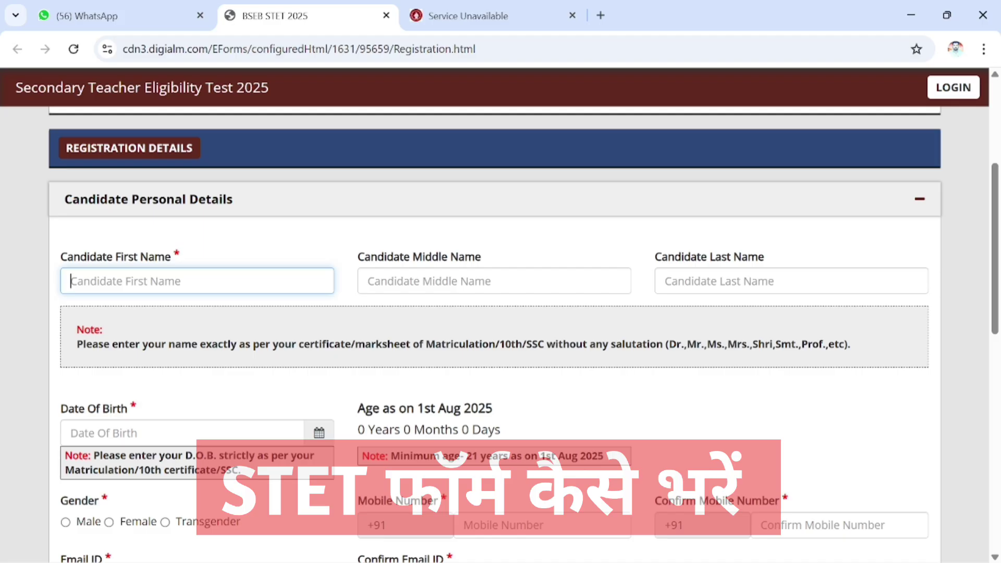
click(417, 282)
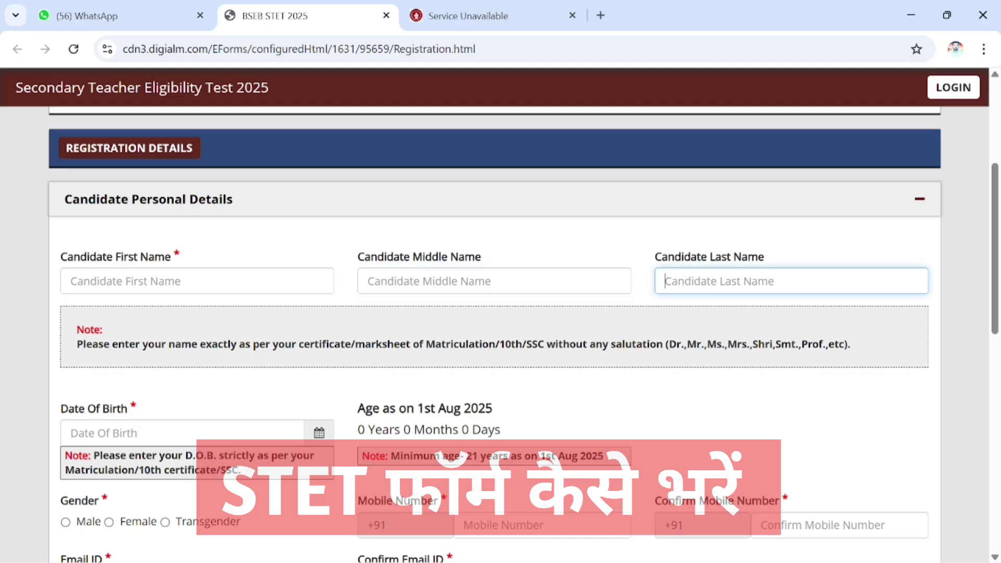
Inspect the Date Of Birth field and its calendar without choosing a date
scroll(521, 334, down, 1)
key(Tab)
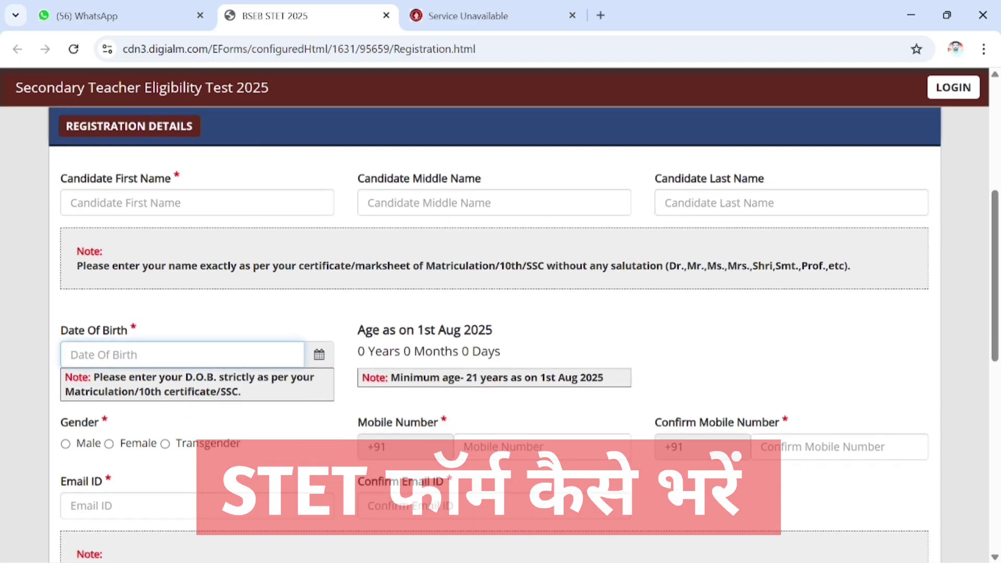
click(318, 359)
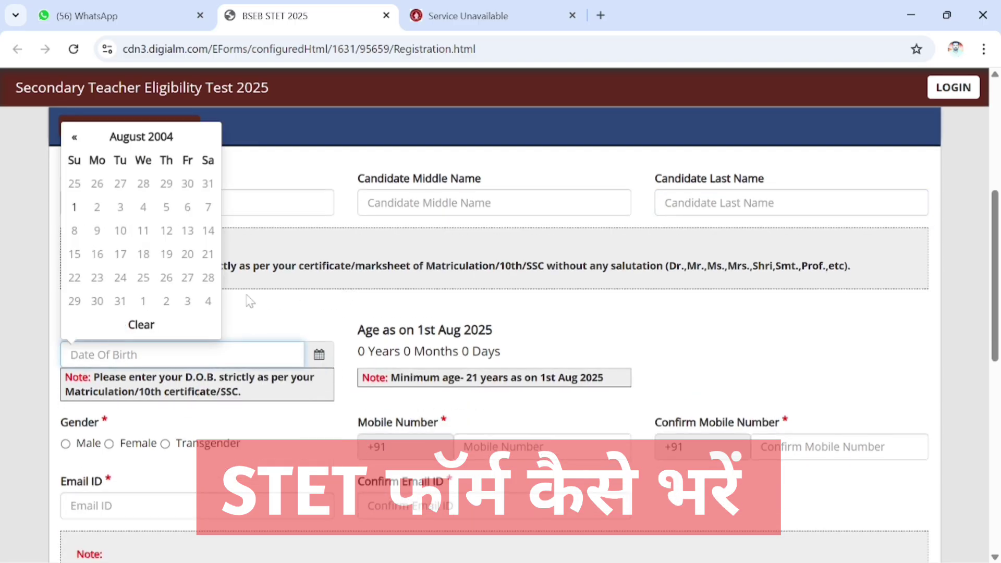
click(258, 307)
scroll(308, 313, down, 1)
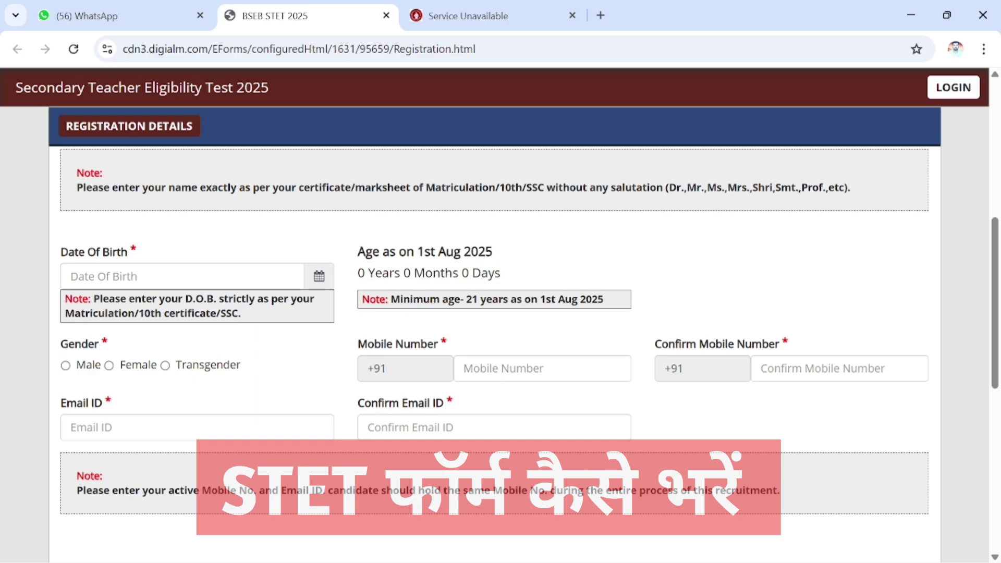
Set the candidate's gender to Female
click(66, 365)
click(109, 365)
scroll(109, 366, down, 1)
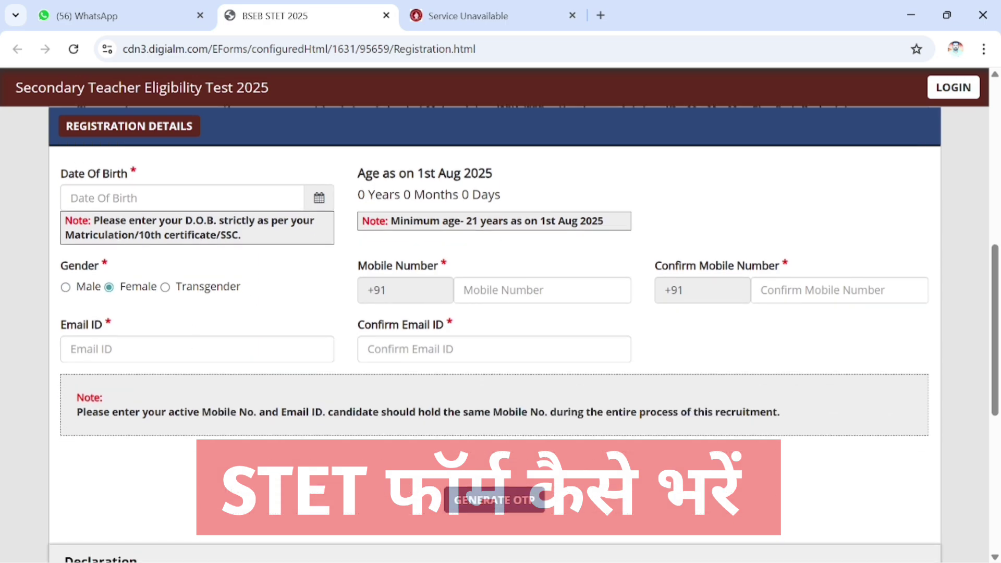
Review the mobile number, email ID and their confirmation fields, plus the minimum age note
click(542, 291)
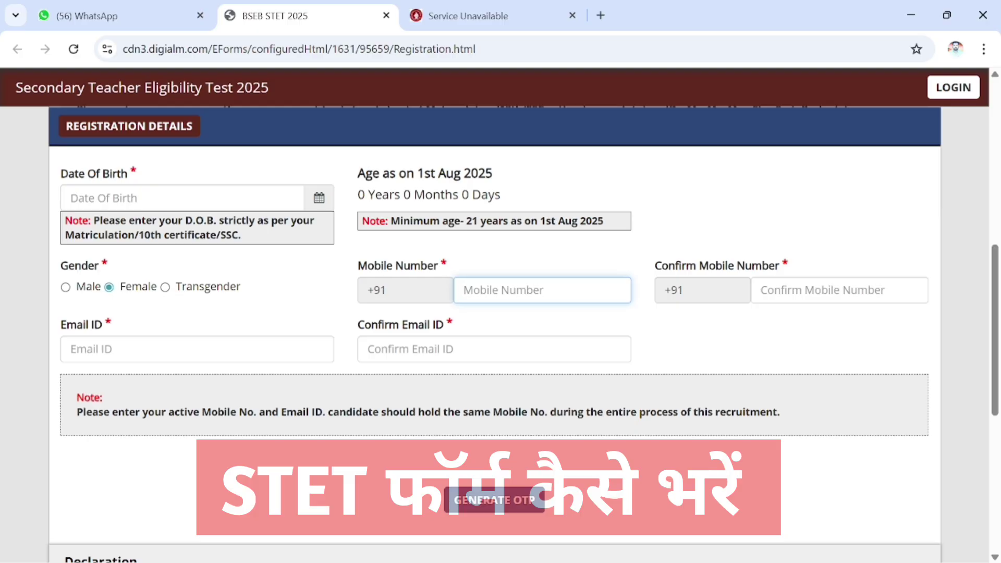
click(839, 290)
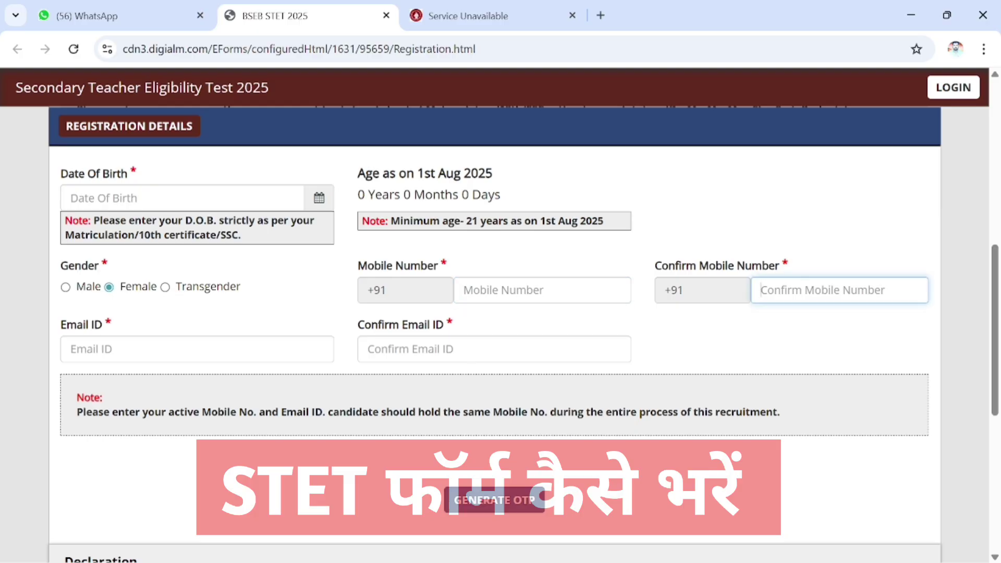
click(73, 348)
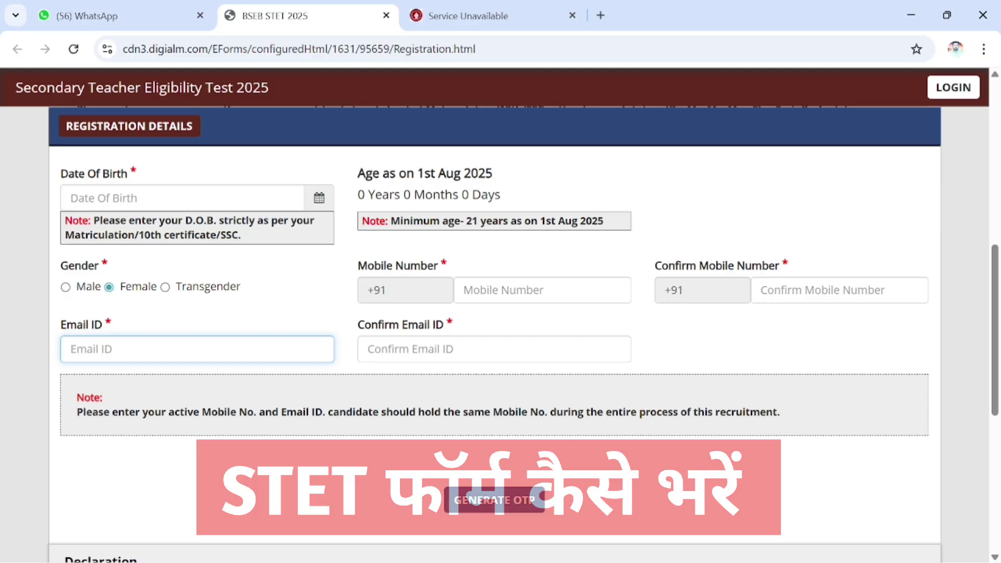
click(493, 349)
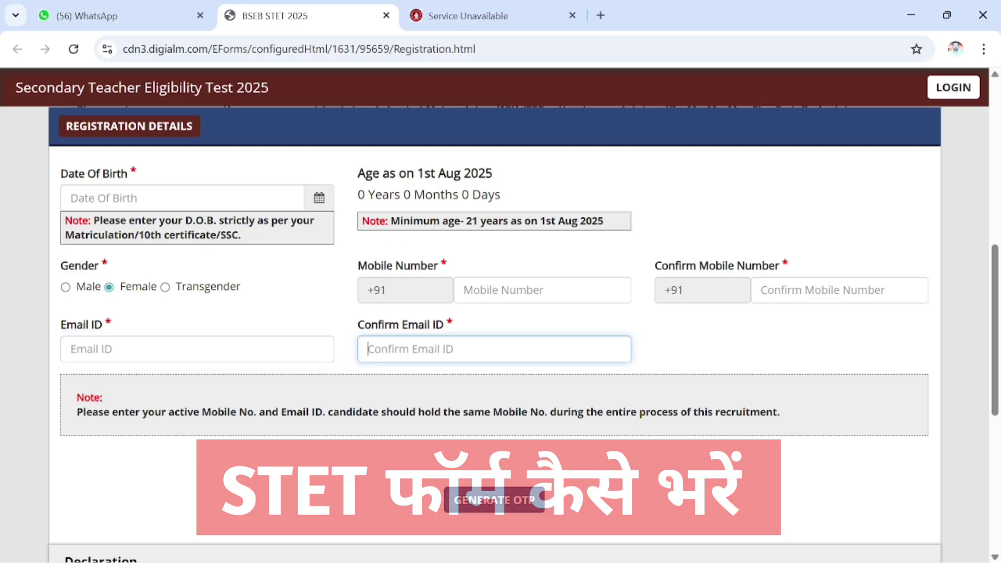
drag(391, 221, 615, 231)
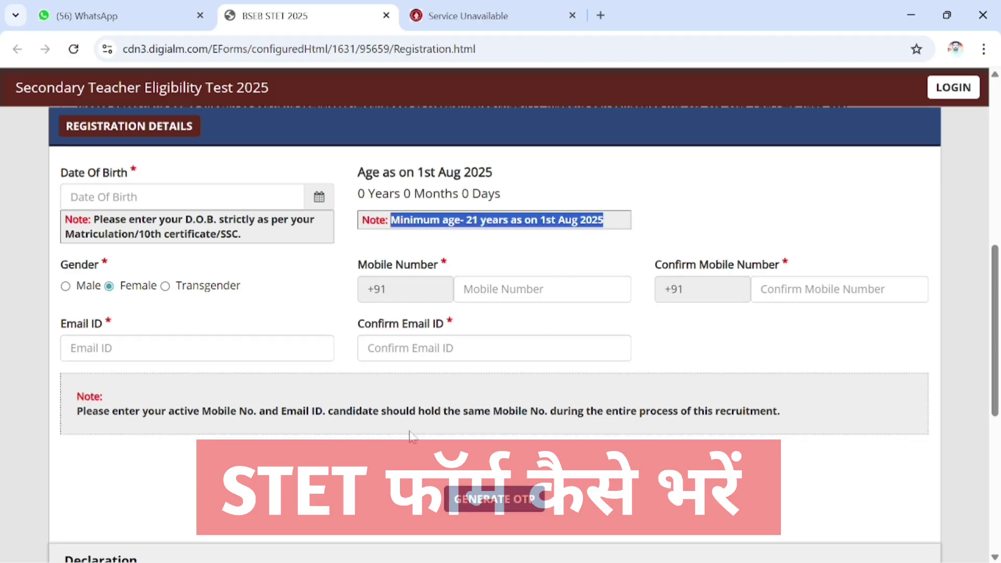
Agree to the declaration and refresh the captcha image
scroll(464, 448, down, 3)
scroll(487, 367, down, 3)
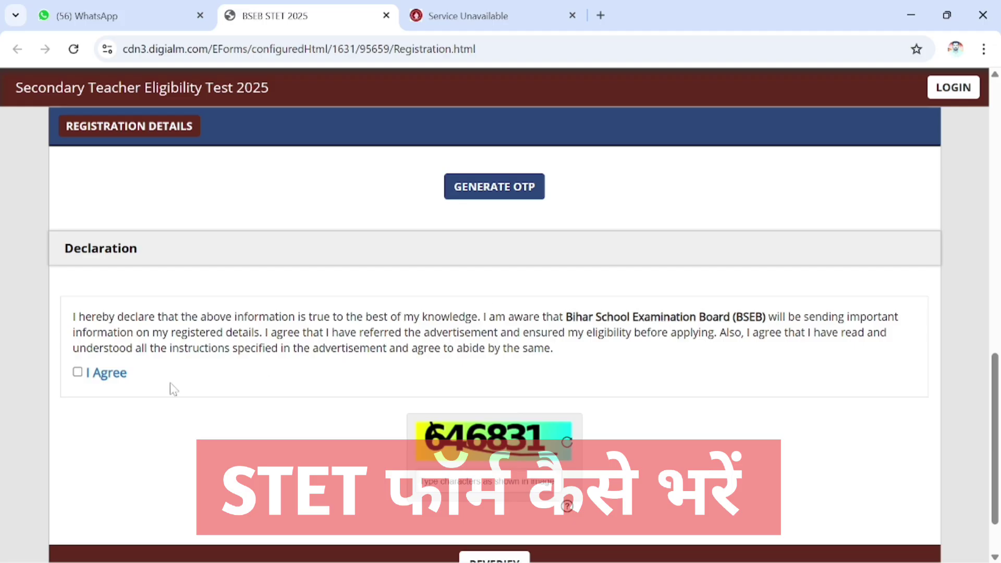
click(78, 372)
scroll(323, 370, down, 1)
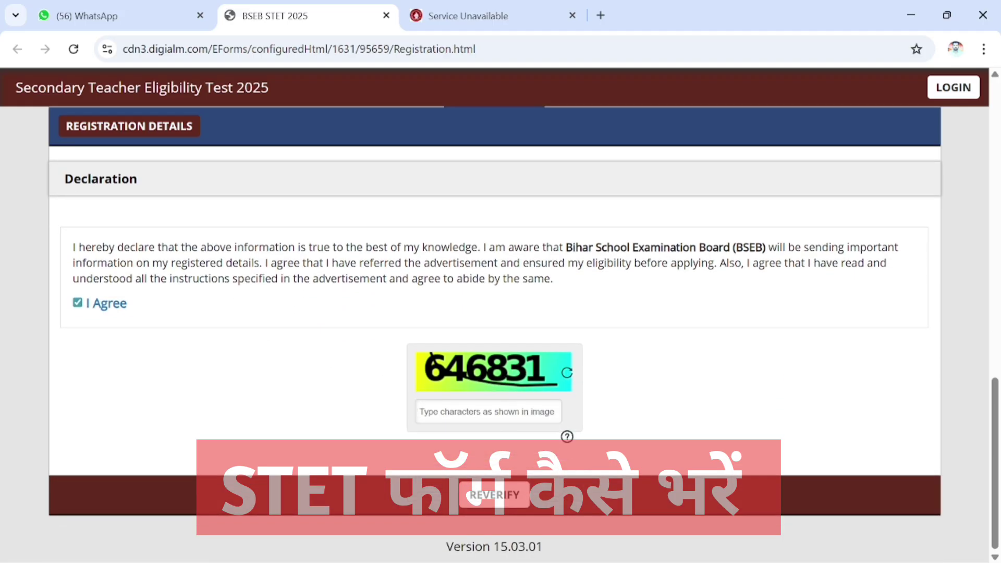
click(566, 374)
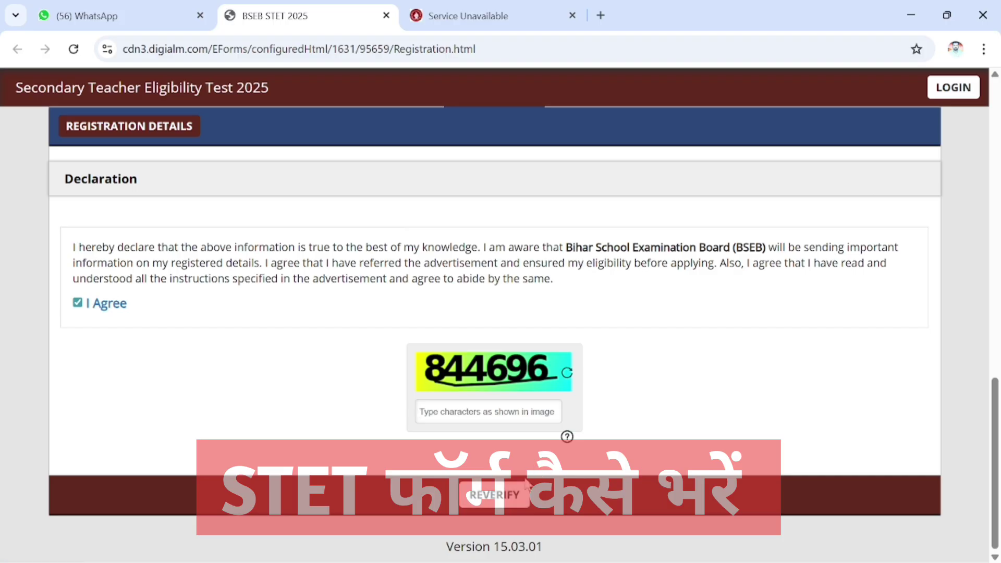
Try to reverify the registration with its required fields still blank, and dismiss the alert
click(494, 494)
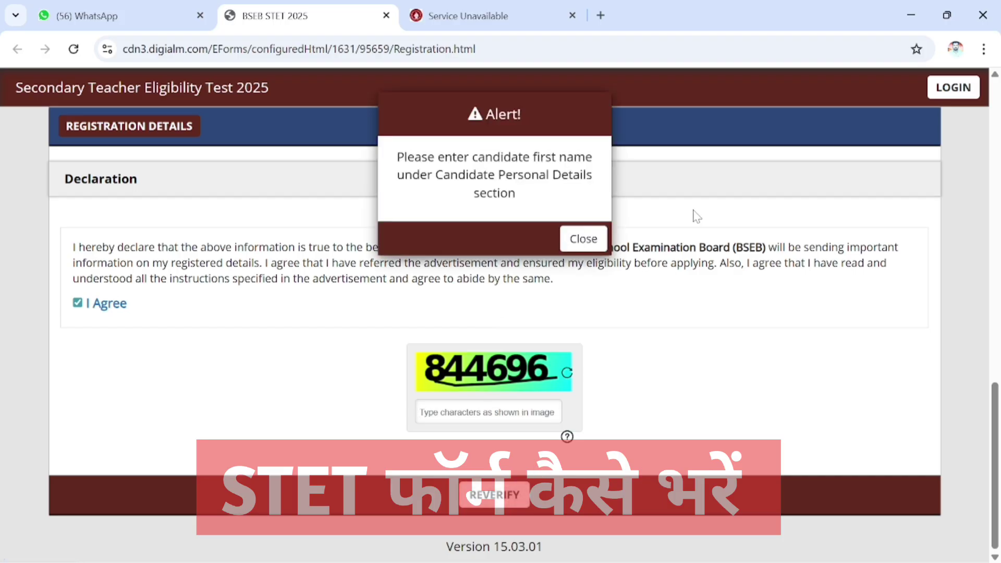
click(604, 239)
scroll(618, 269, down, 10)
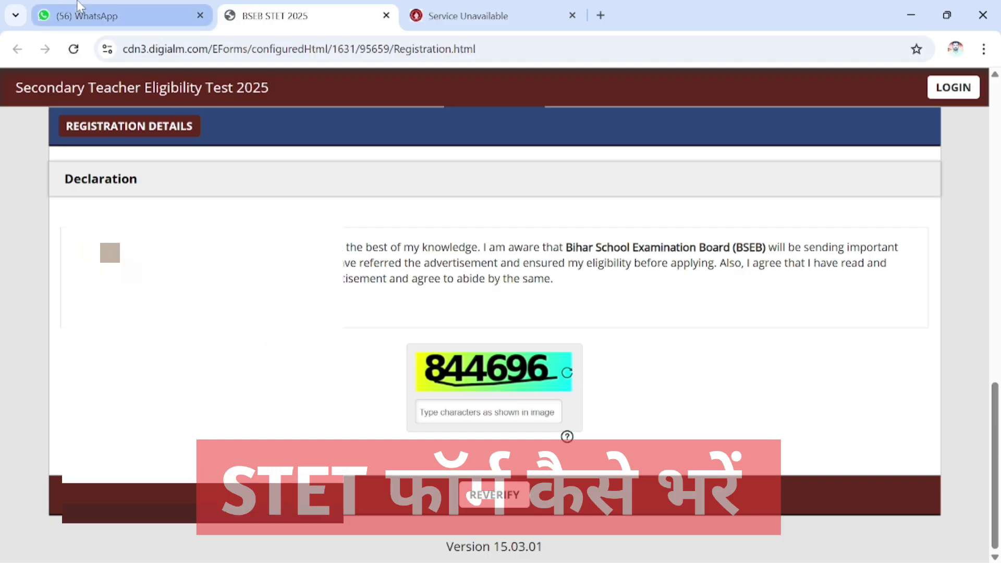
Open the STET applicant login page from the login link in the WhatsApp chat and log in
click(80, 15)
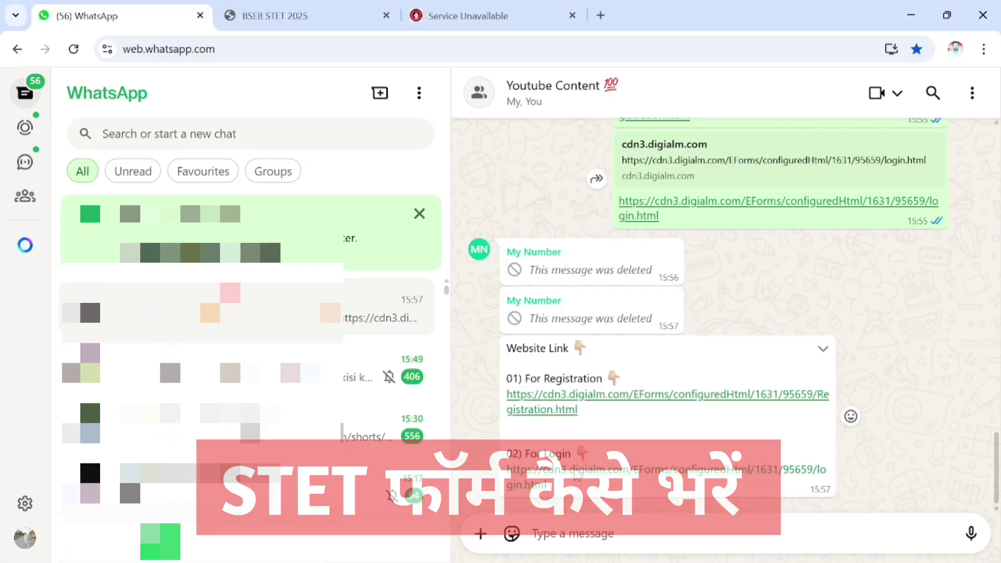
click(576, 475)
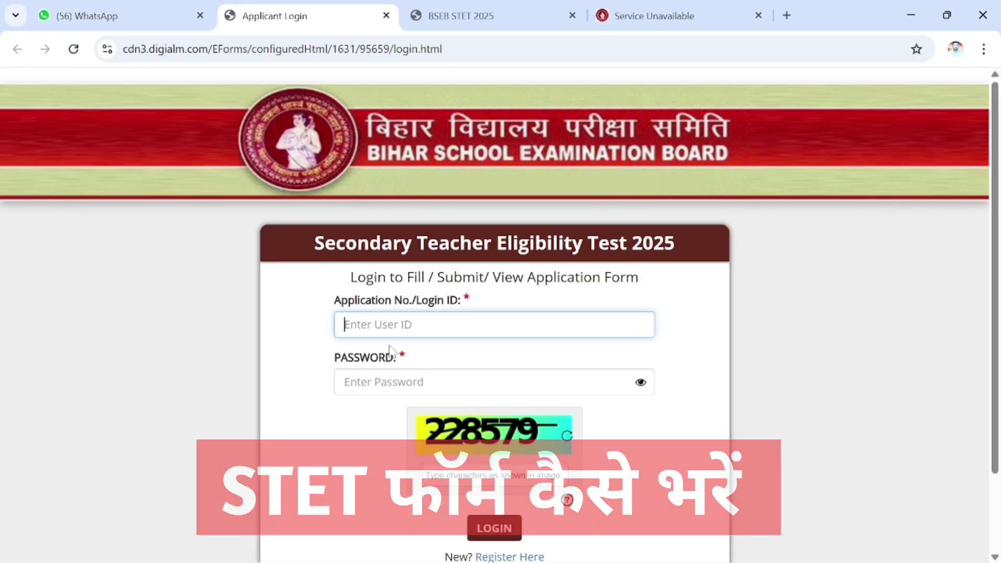
click(424, 375)
scroll(423, 375, down, 2)
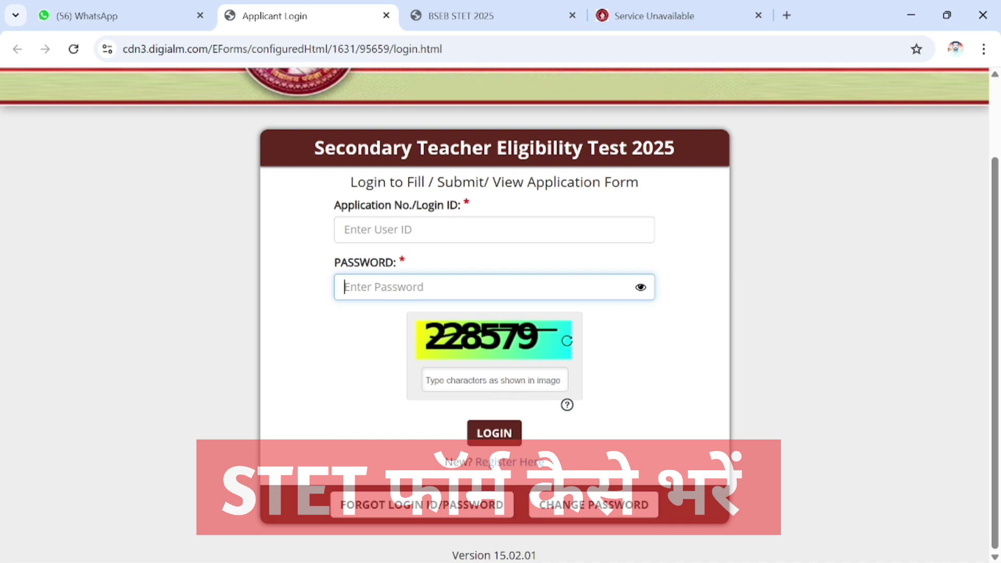
key(Tab)
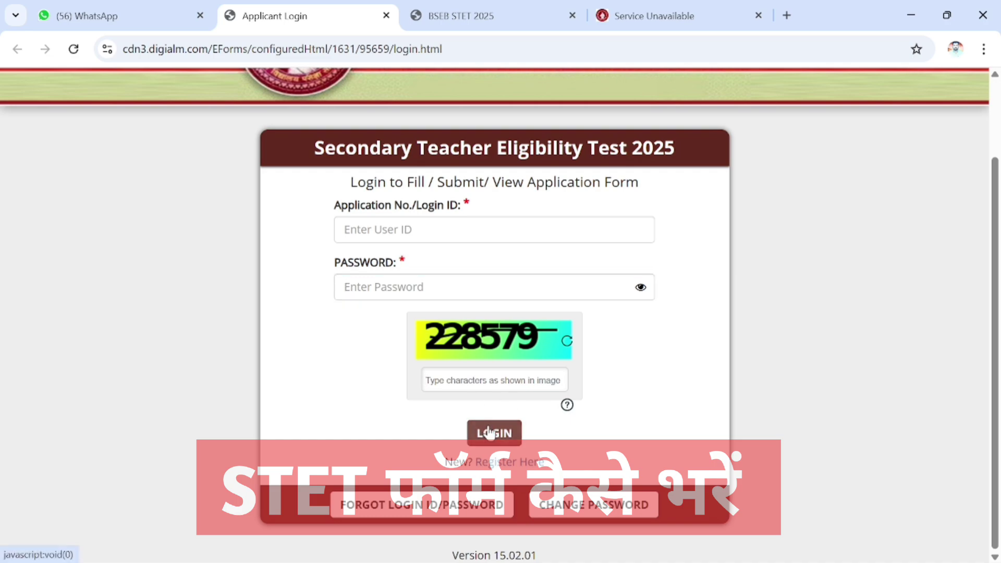
click(489, 432)
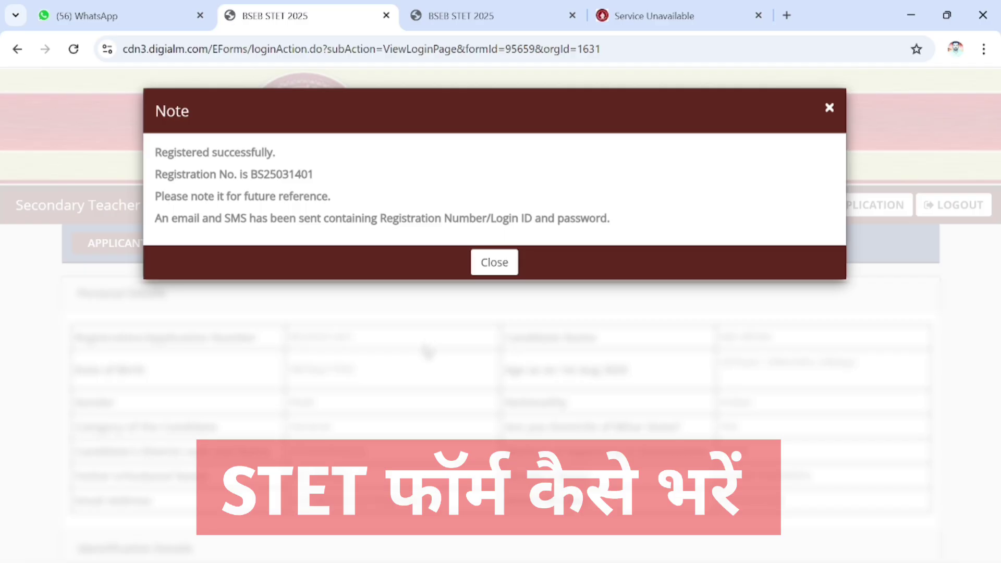
Dismiss the registration note, go to the application form and close its instructions
click(495, 266)
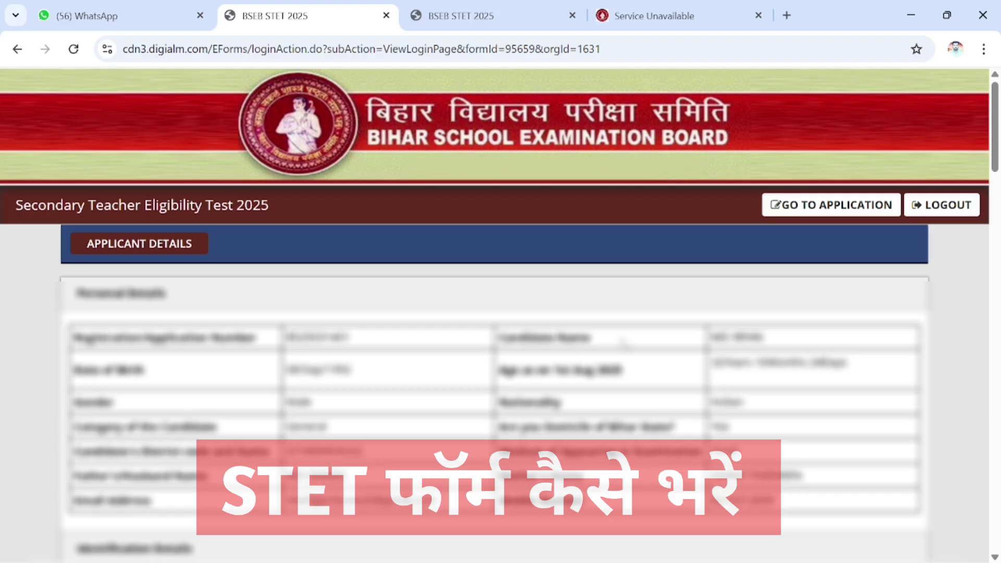
click(816, 216)
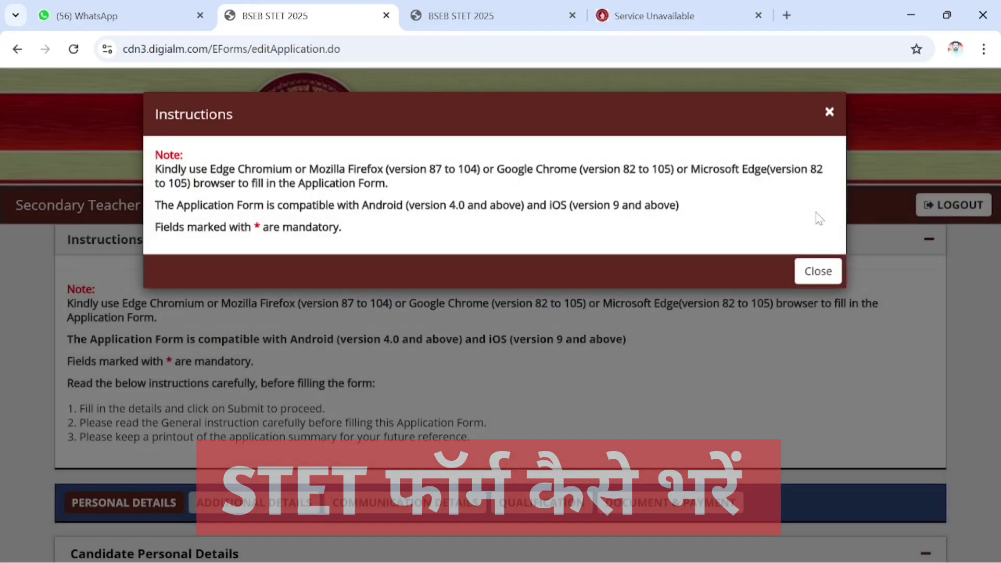
click(817, 271)
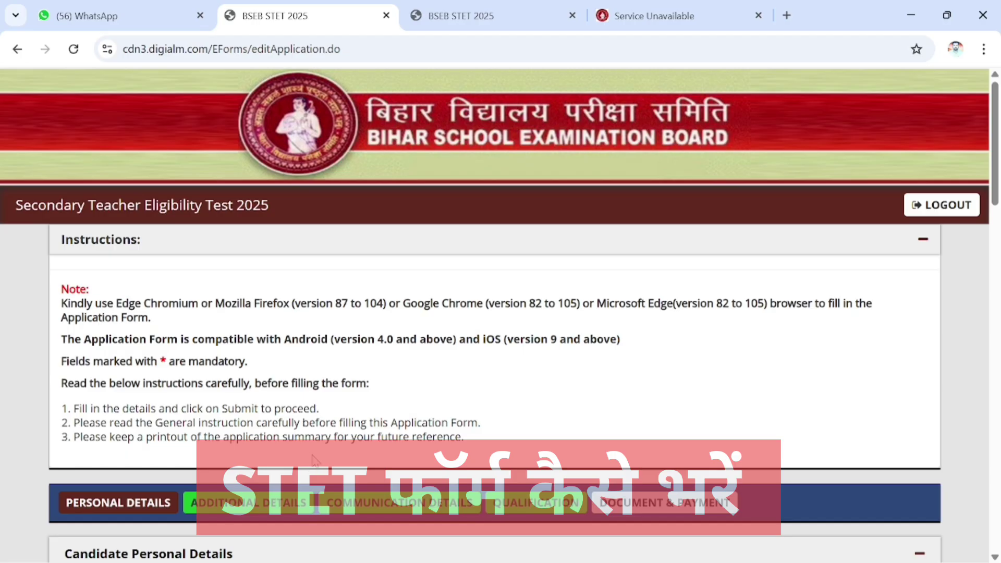
Review the candidate's personal details, including the parents' names, domicile, exam medium and category fields
scroll(214, 265, down, 20)
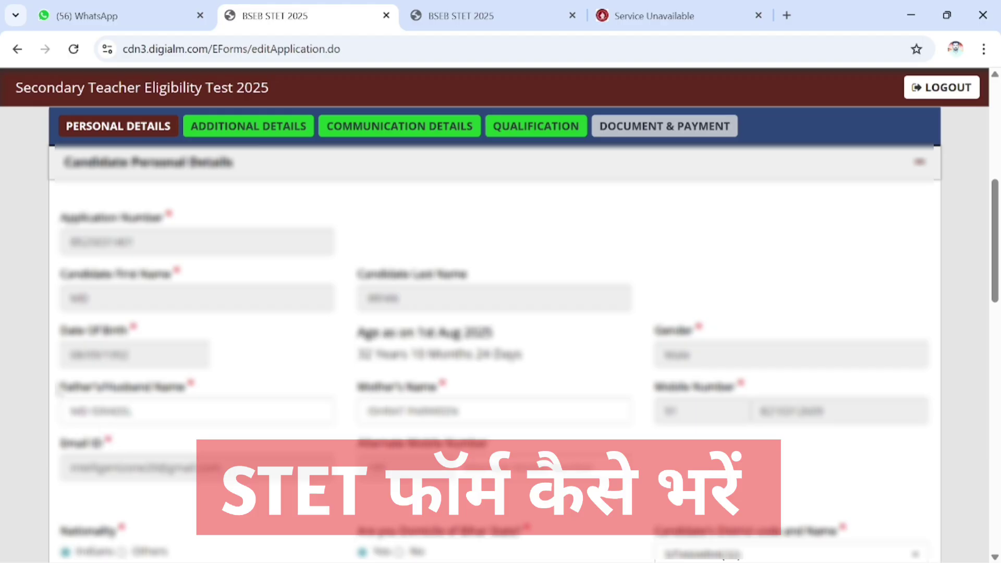
drag(59, 387, 249, 389)
drag(359, 388, 441, 384)
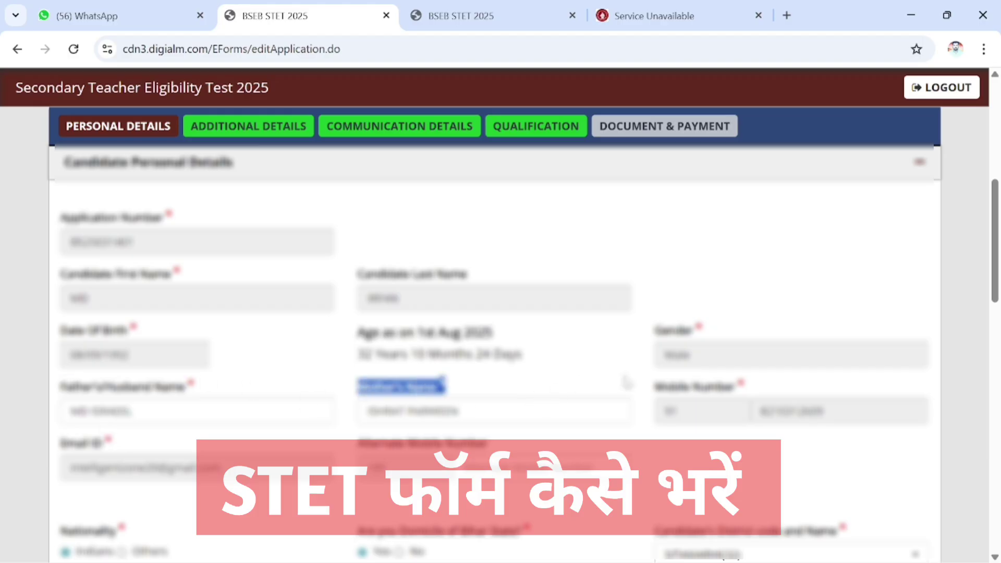
scroll(471, 370, down, 6)
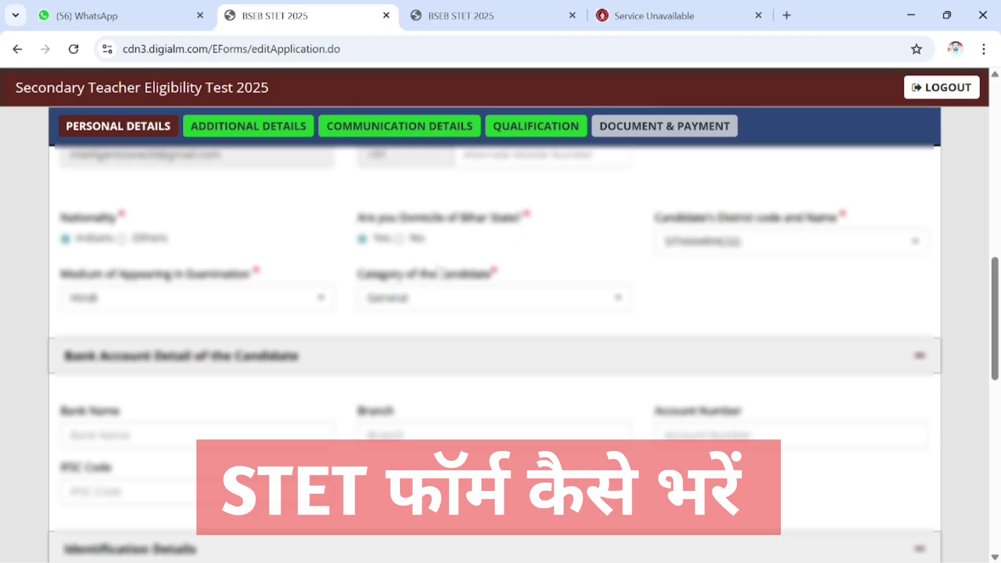
click(472, 295)
click(473, 298)
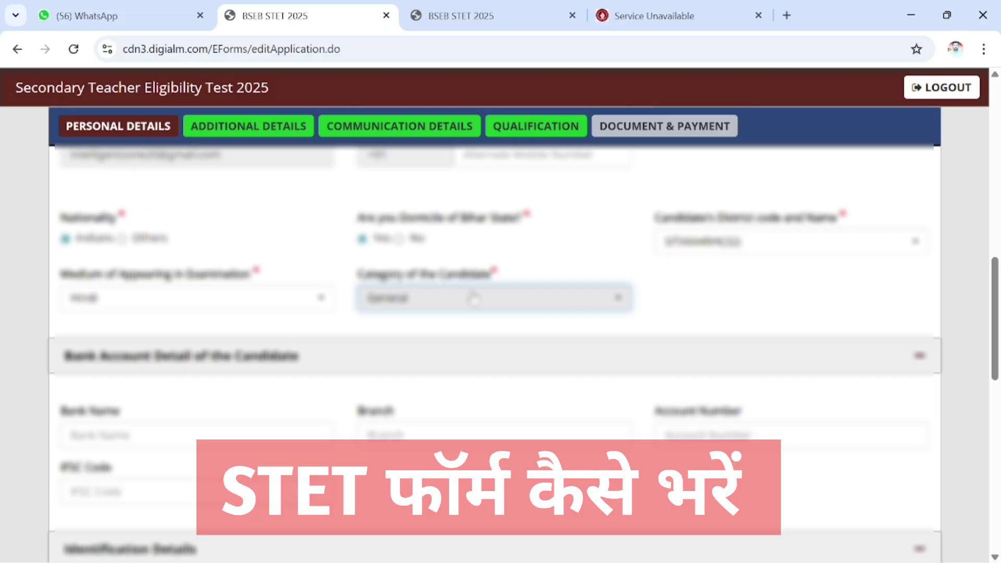
Review the bank account fields, the identification mark, the ID card questions and the note on mandatory identity proof
scroll(177, 417, down, 3)
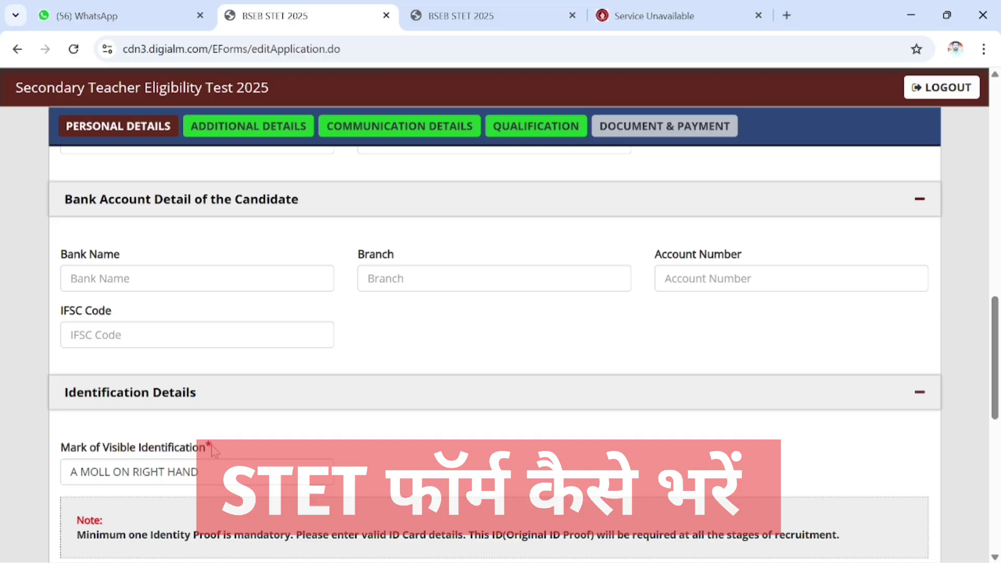
drag(211, 446, 204, 449)
scroll(172, 355, down, 10)
scroll(172, 354, up, 1)
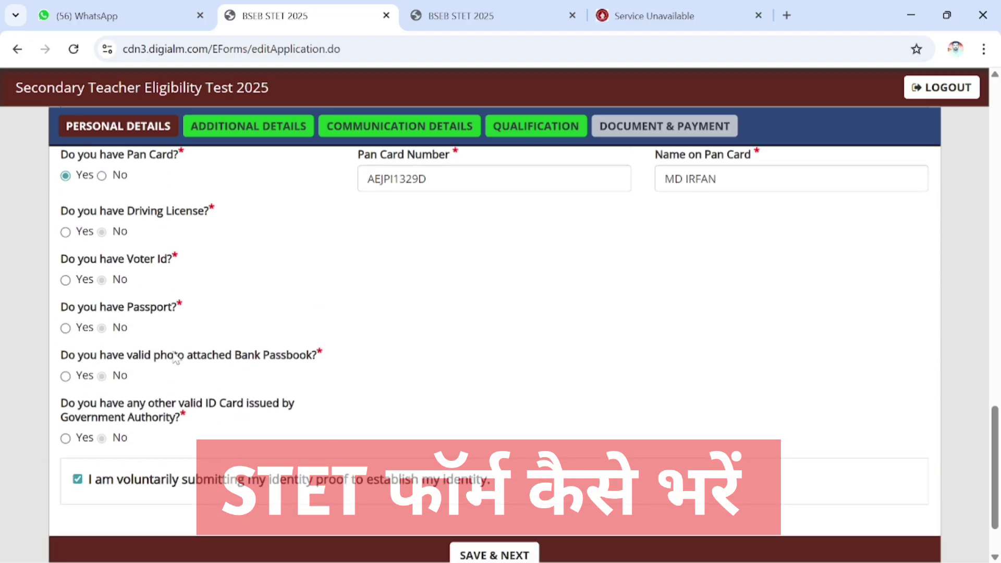
scroll(175, 359, up, 2)
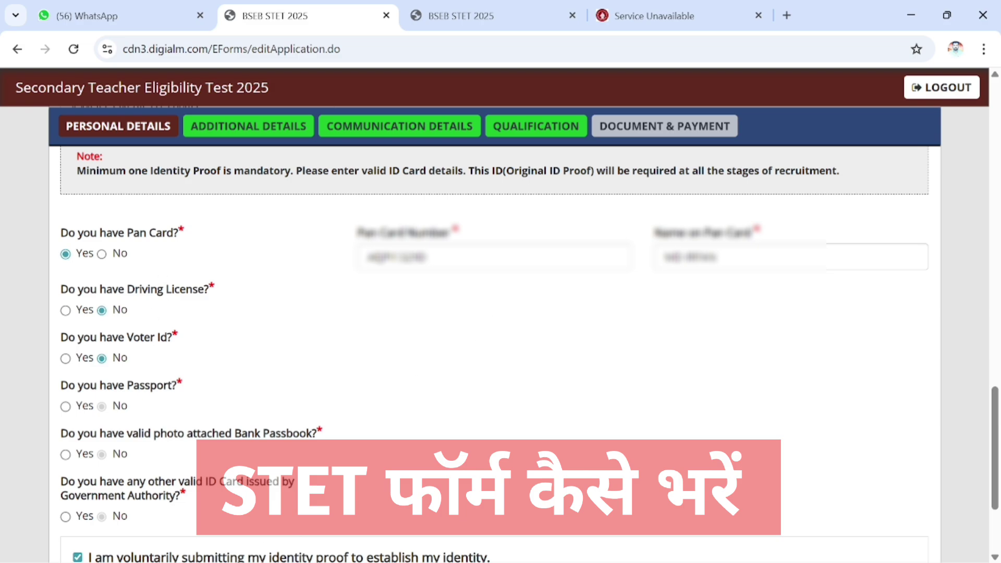
drag(77, 171, 293, 171)
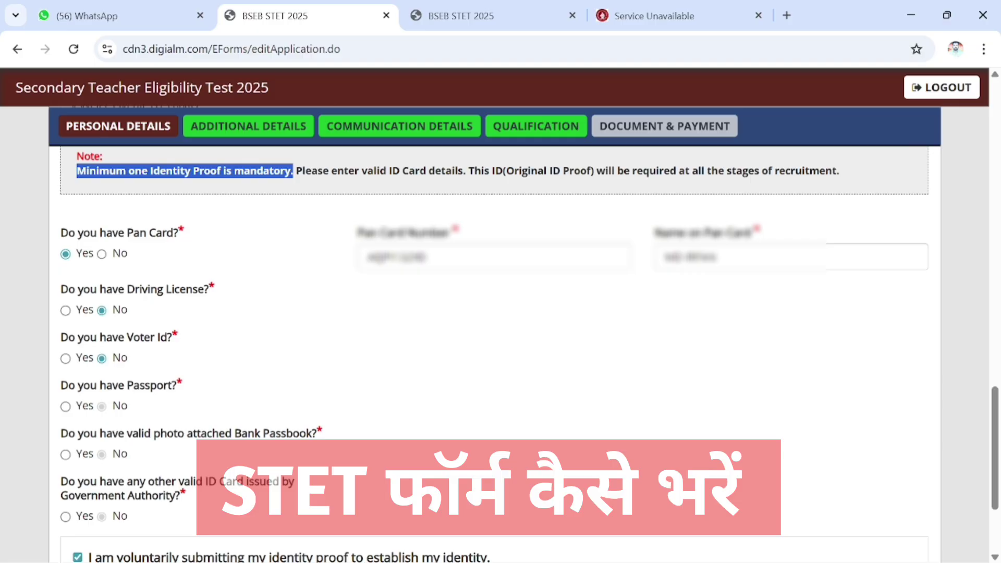
Save the personal details and continue to the additional details section
scroll(521, 380, down, 3)
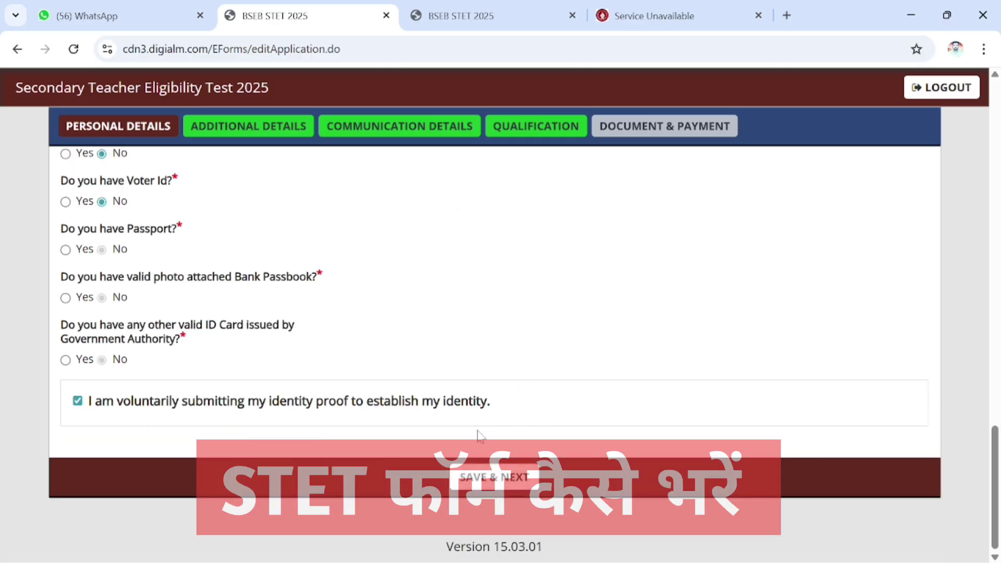
click(479, 485)
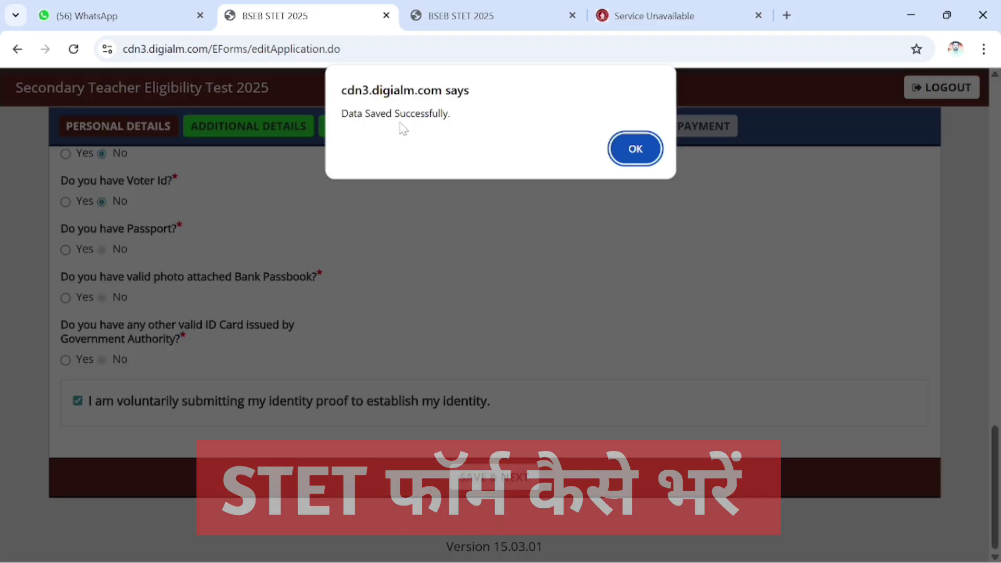
drag(398, 113, 448, 113)
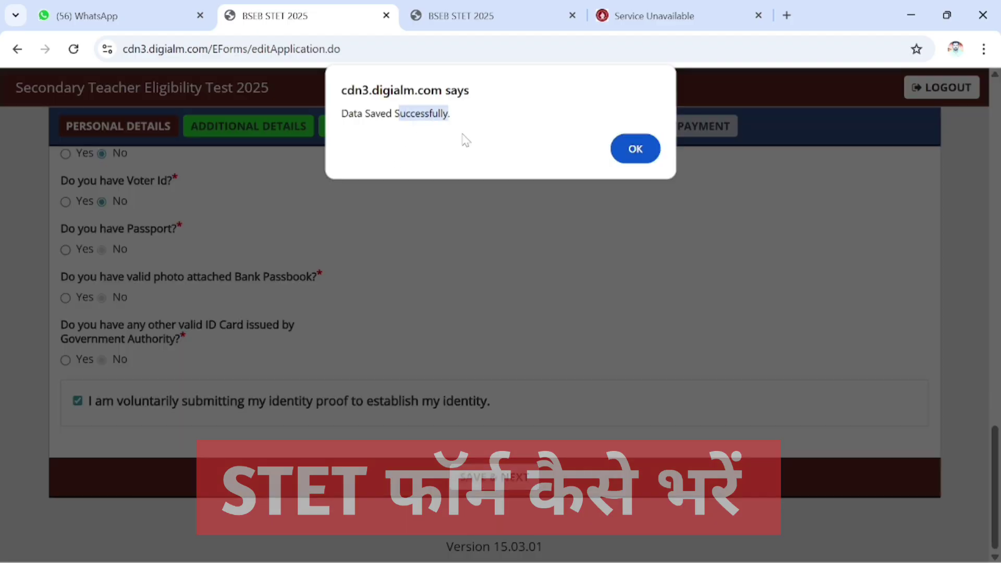
click(635, 149)
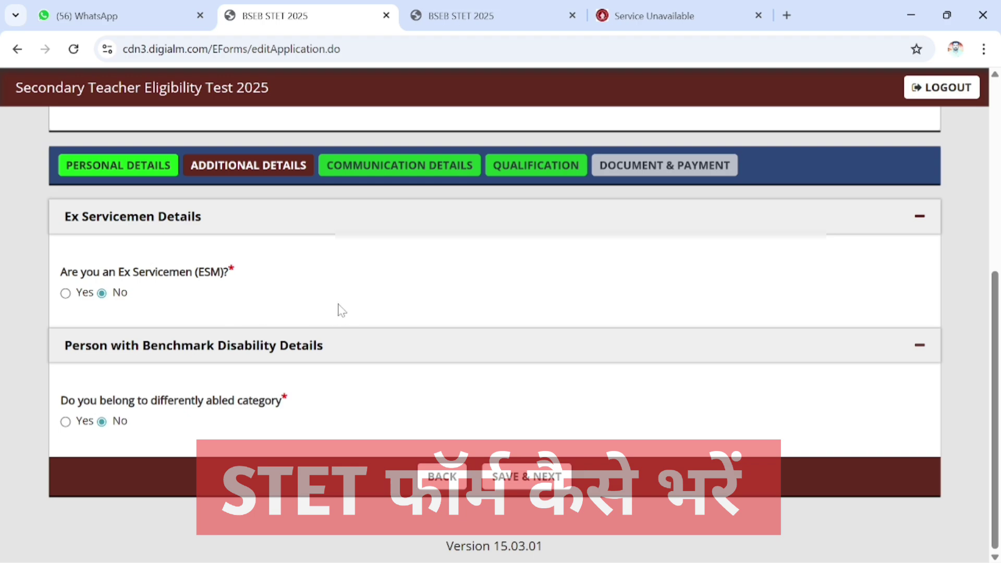
Save the additional details with No for ex-servicemen and differently abled, and continue to the communication details
click(514, 487)
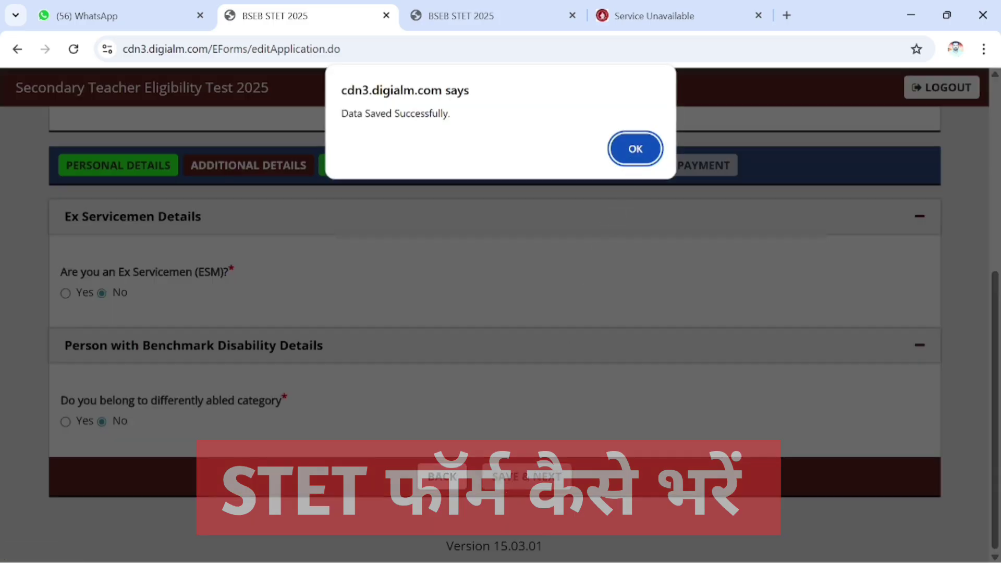
drag(386, 113, 451, 114)
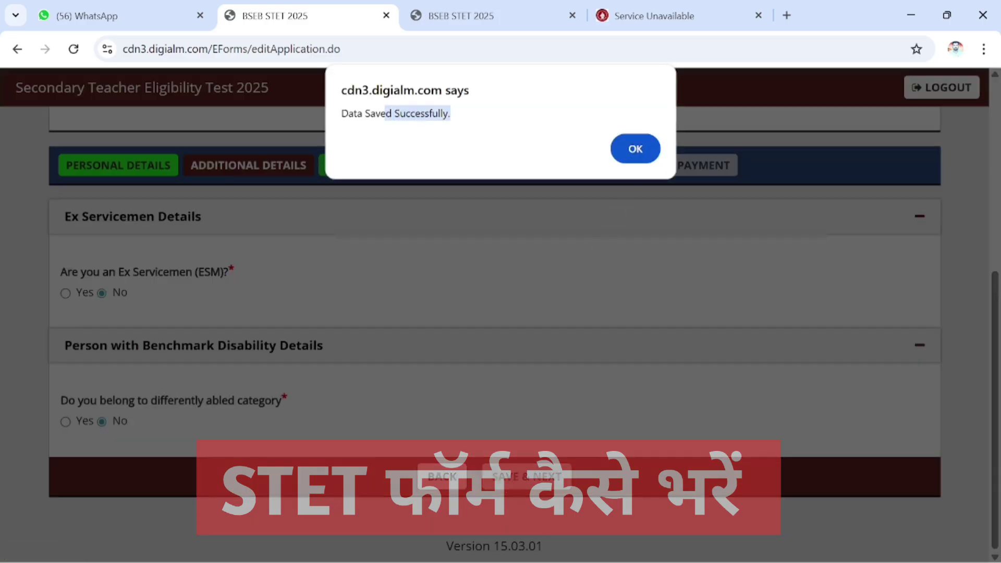
click(628, 148)
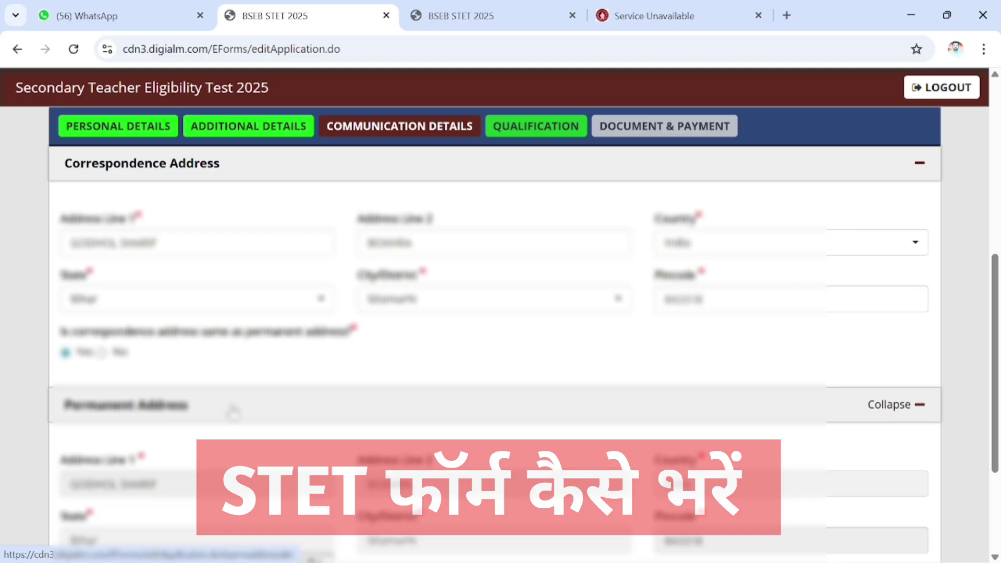
Save the communication details with the same correspondence and permanent address, and continue to the qualification section
scroll(233, 411, down, 3)
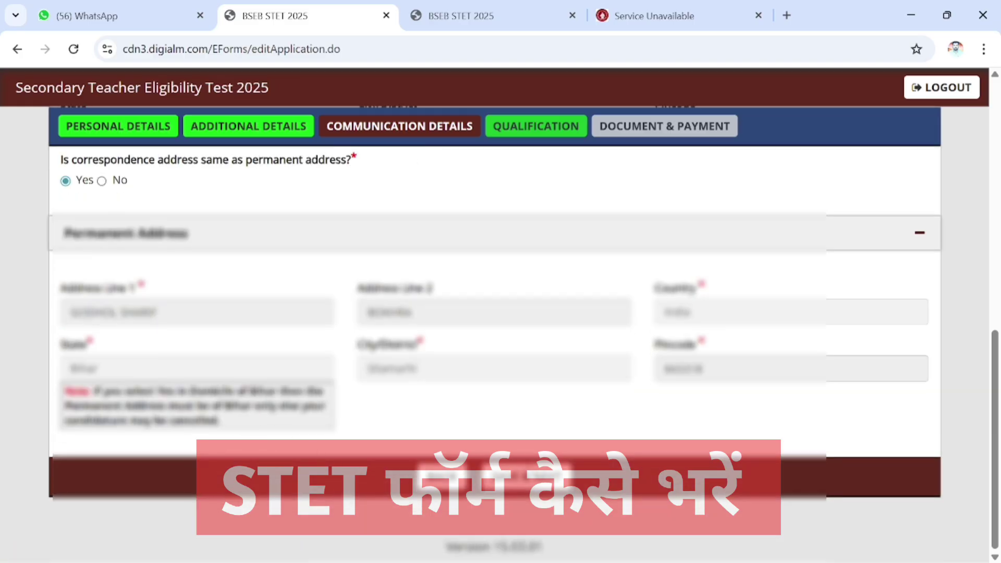
click(502, 482)
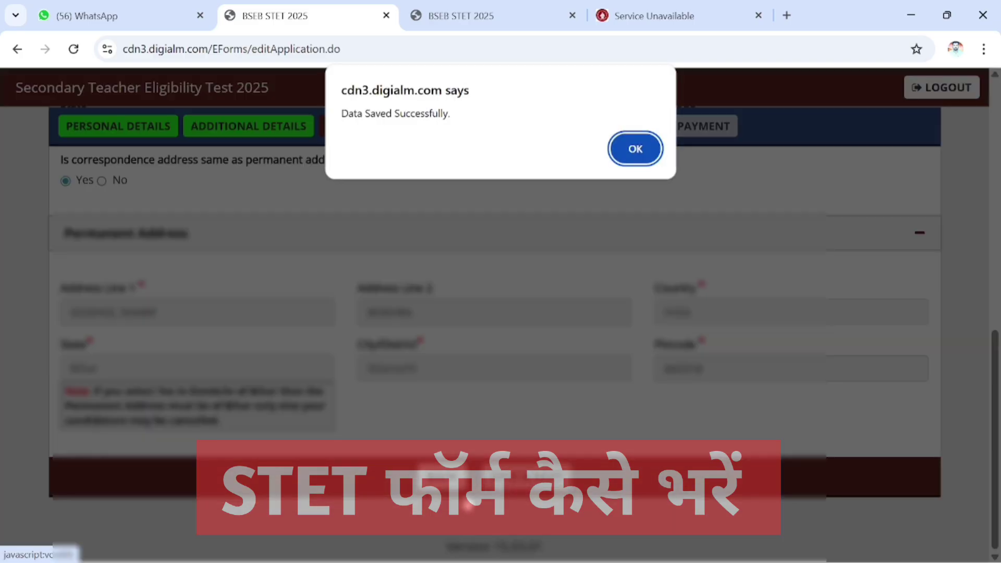
drag(392, 113, 450, 113)
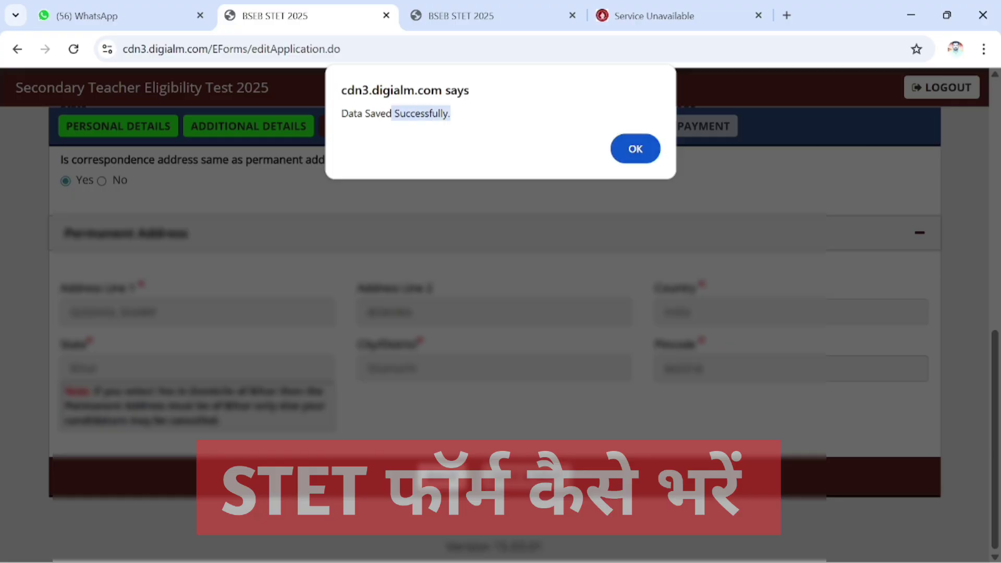
click(633, 149)
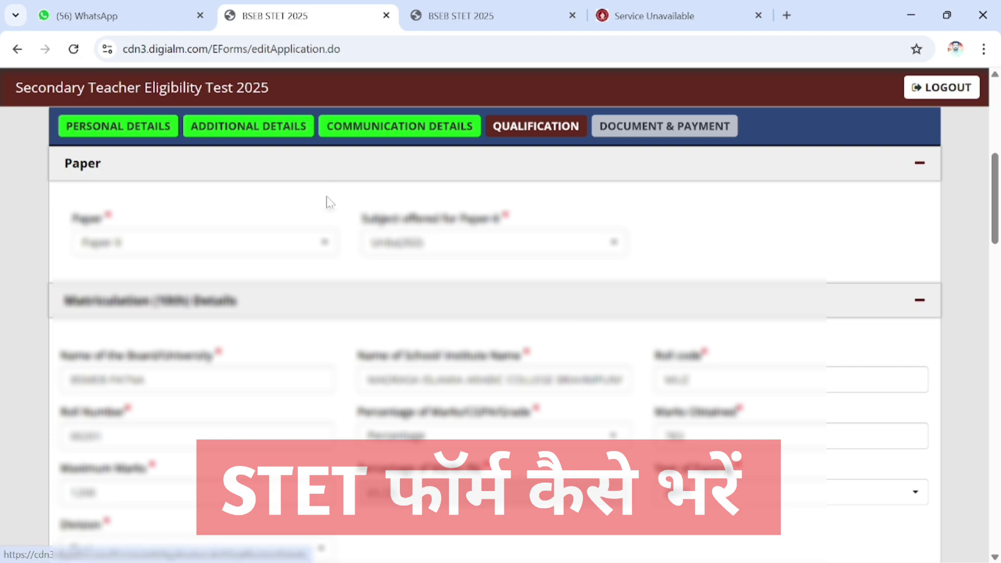
Check the choices offered for the Paper field in the qualification section
scroll(333, 260, up, 3)
scroll(336, 285, down, 2)
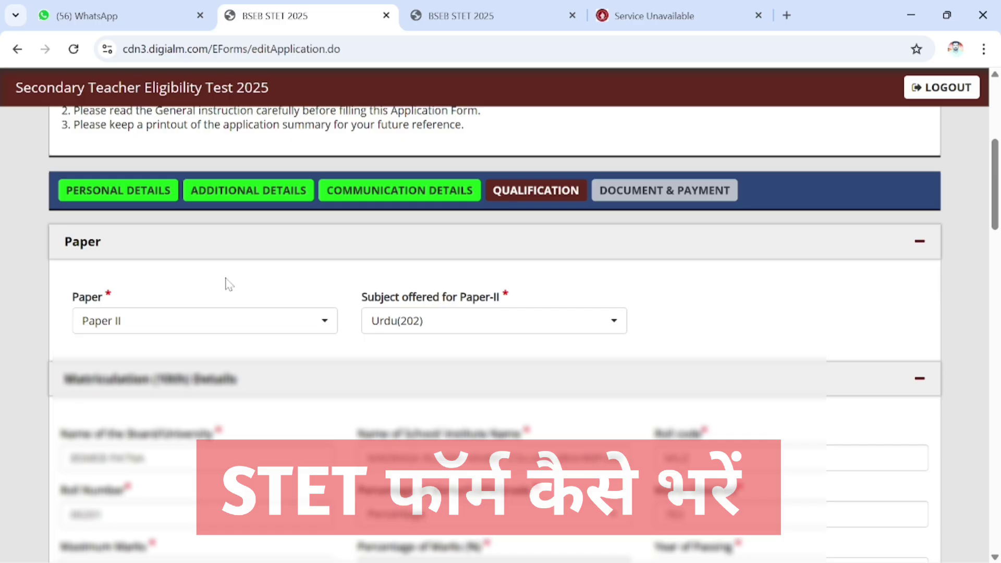
click(182, 317)
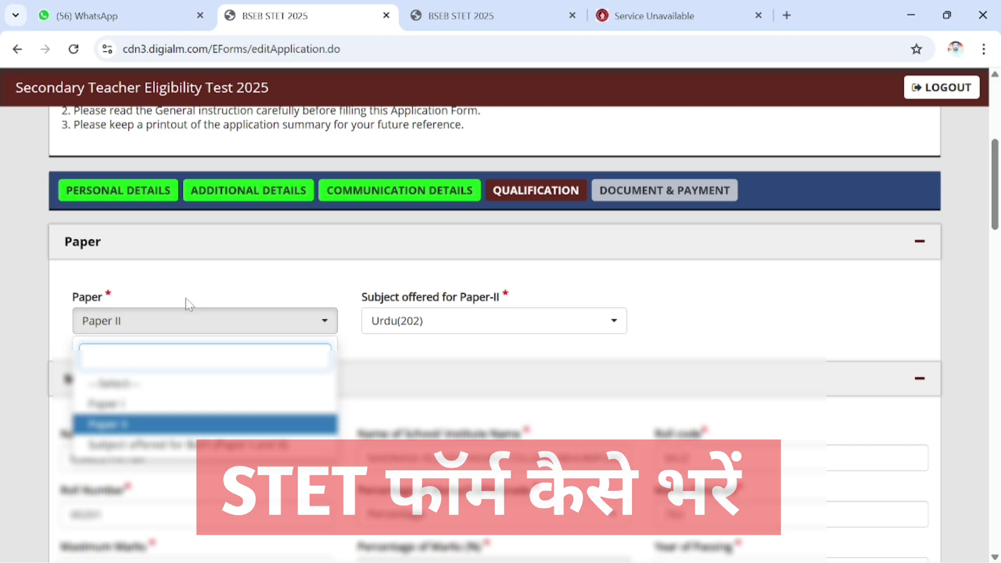
click(193, 301)
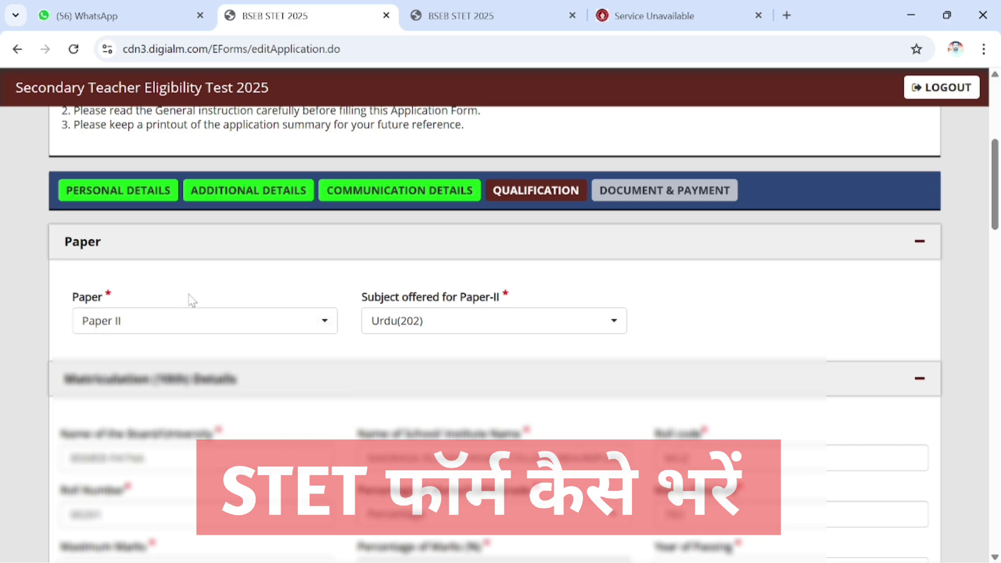
click(113, 320)
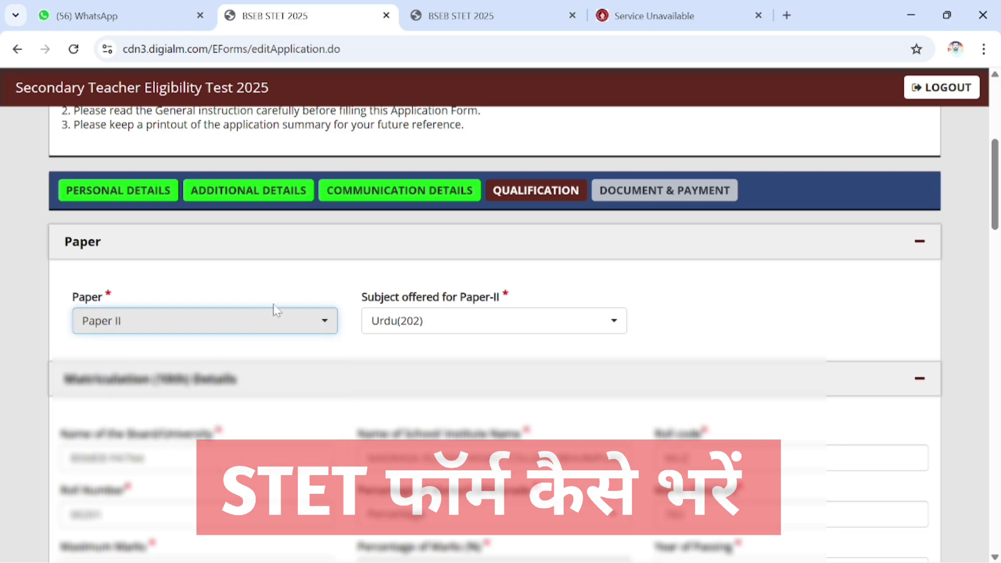
Browse the subjects offered for Paper-II and choose Urdu(202)
click(423, 327)
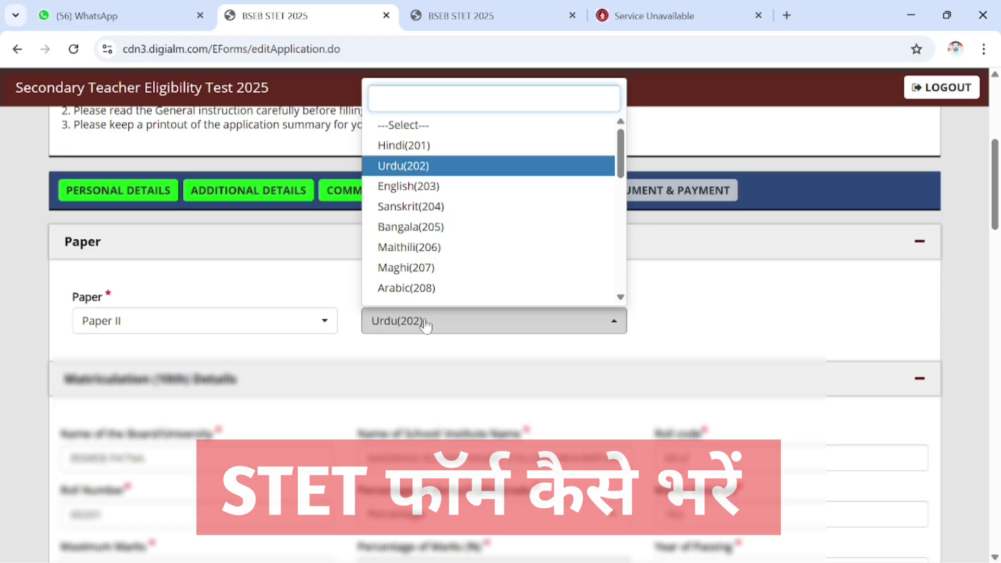
scroll(424, 229, down, 8)
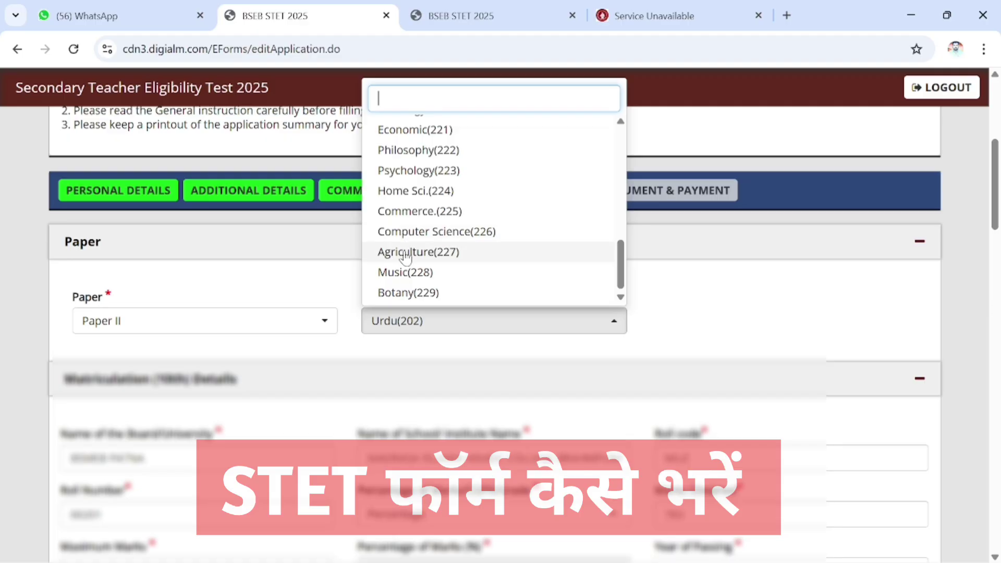
scroll(401, 276, up, 10)
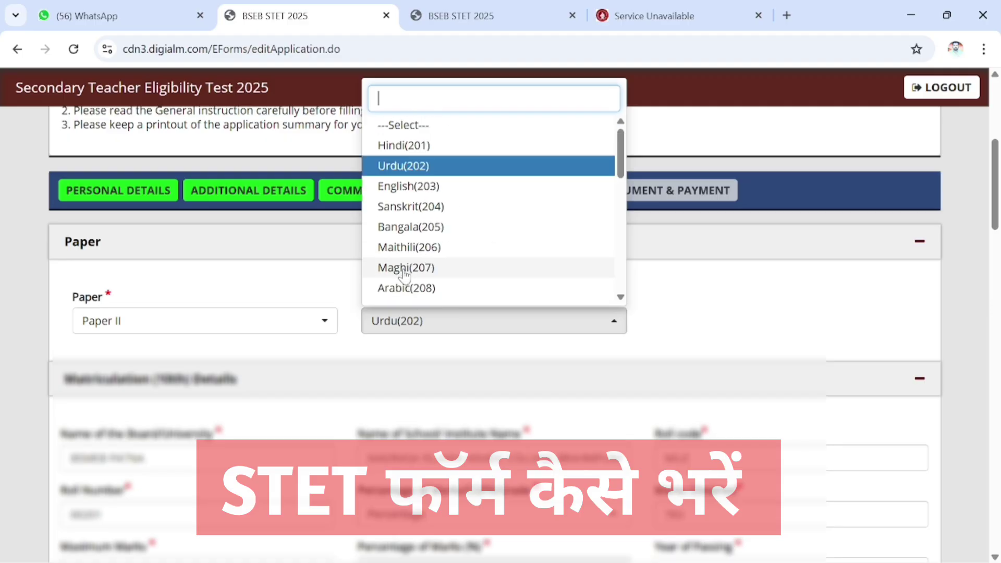
click(416, 167)
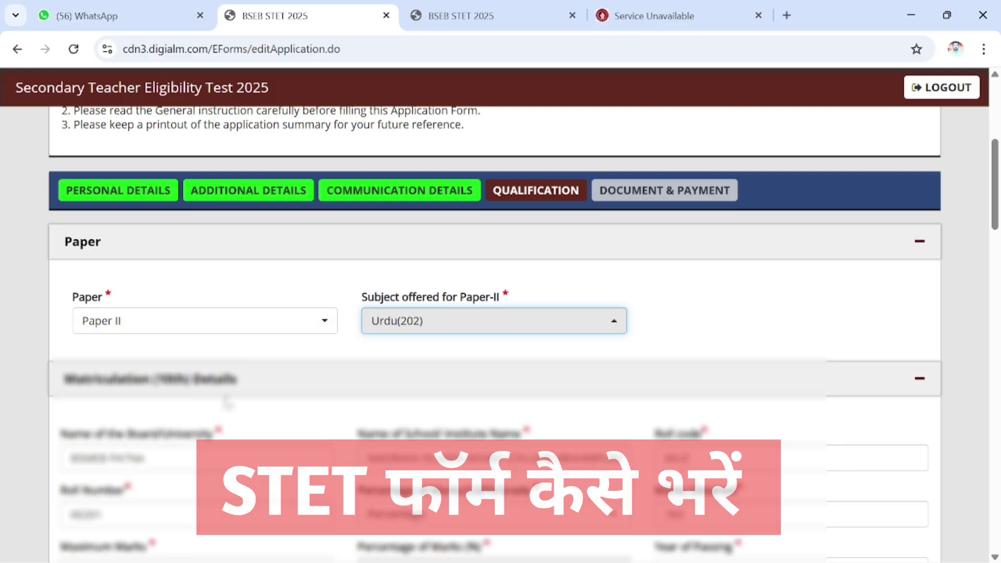
Review the fields required for matriculation, intermediate, graduation, post graduation, B.Ed/Equivalent and any other qualification
scroll(227, 399, down, 3)
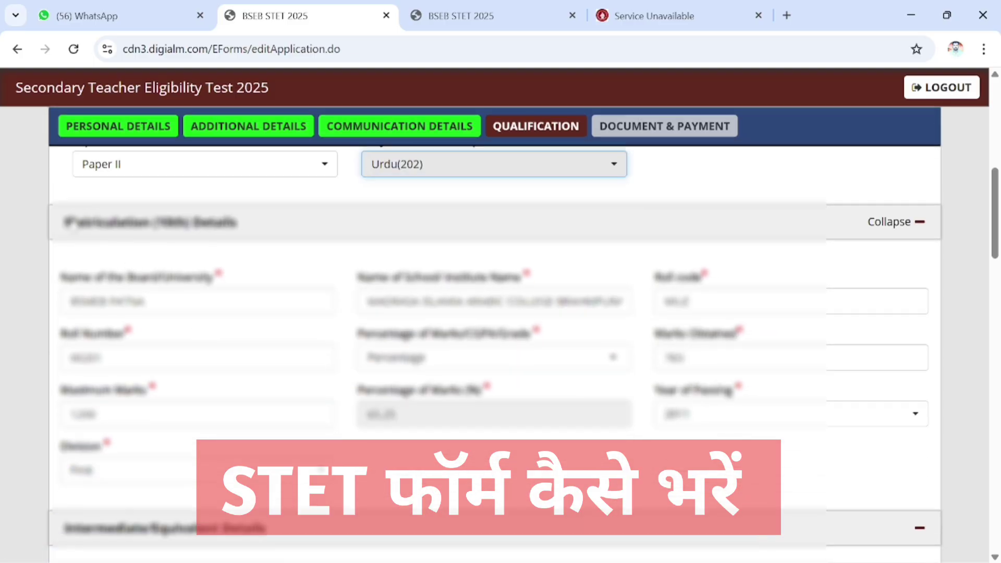
drag(68, 221, 224, 223)
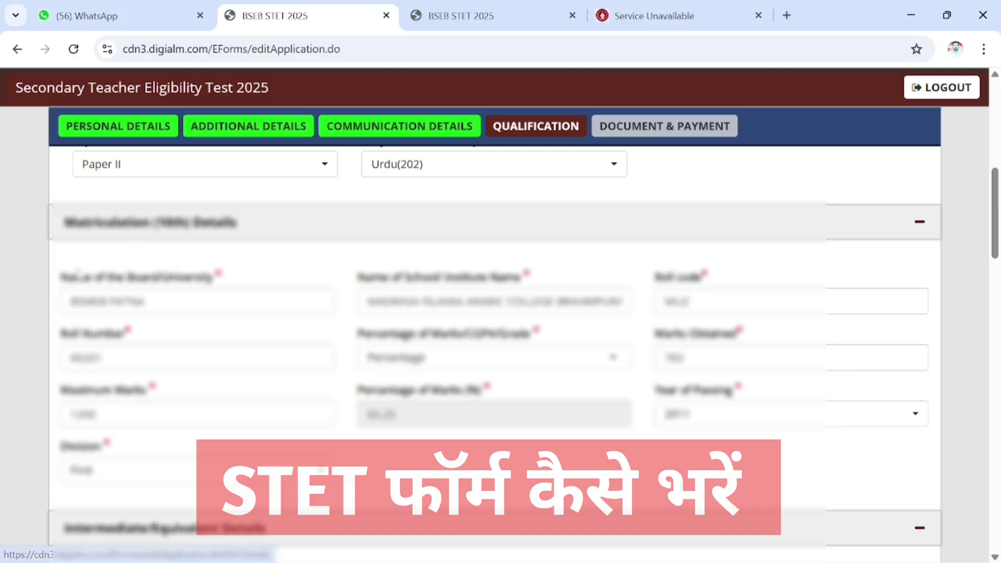
drag(85, 276, 183, 281)
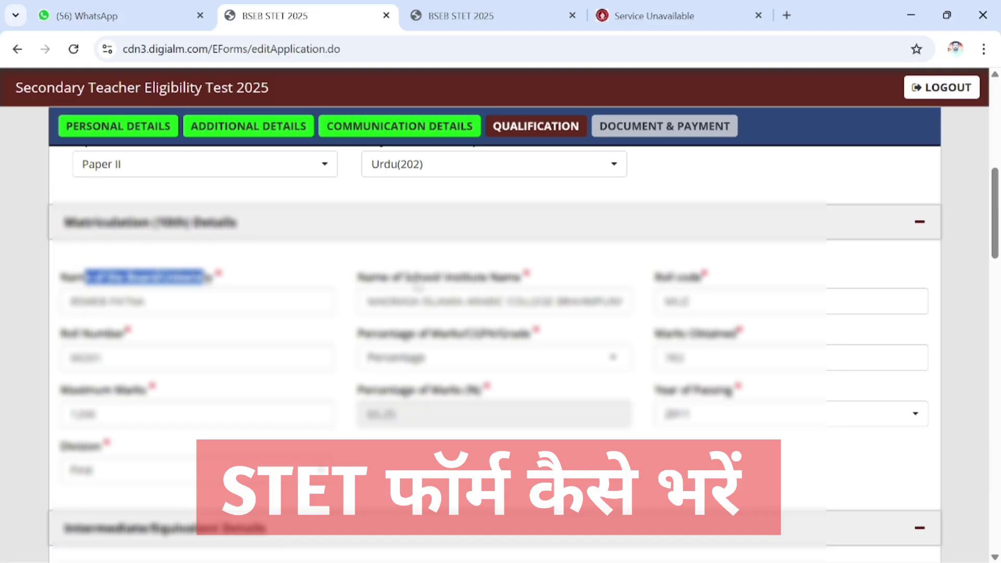
drag(409, 277, 497, 279)
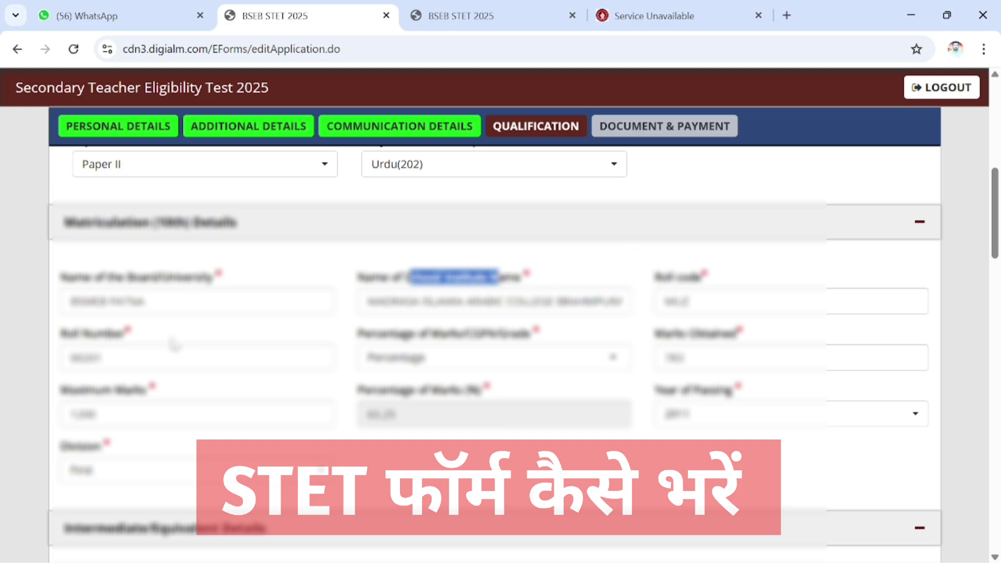
scroll(223, 365, down, 4)
scroll(97, 222, down, 2)
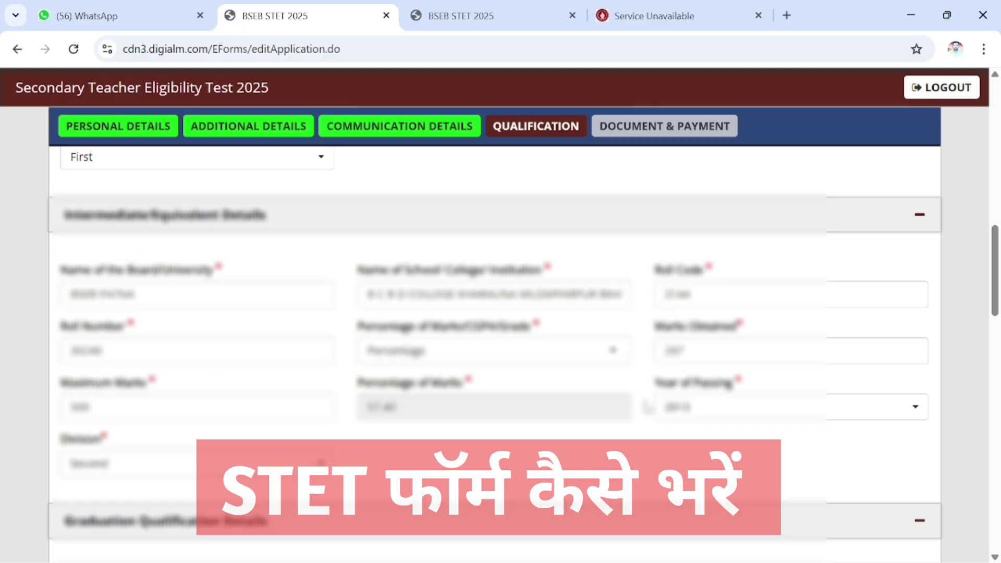
scroll(521, 354, down, 1)
scroll(495, 334, down, 4)
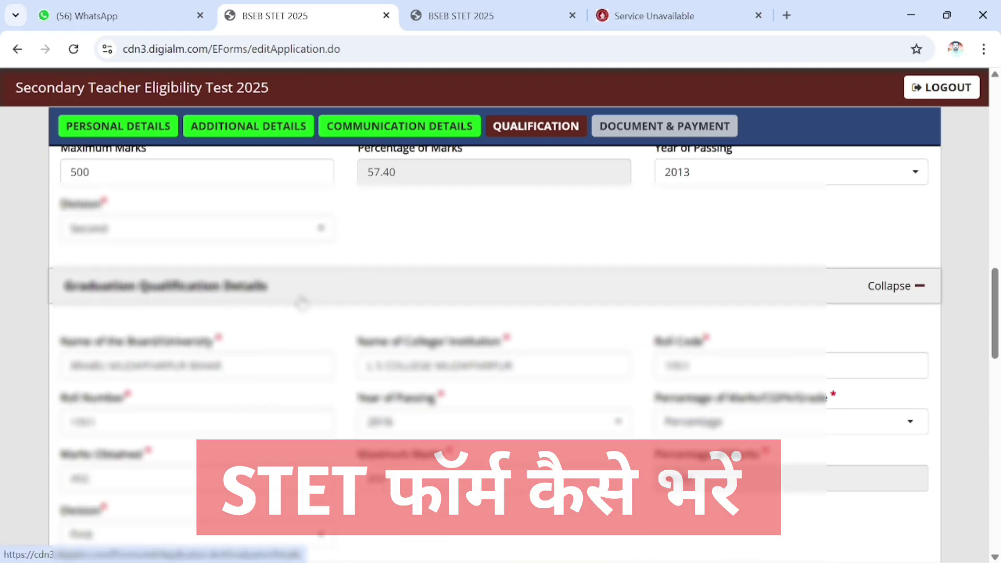
scroll(239, 313, down, 1)
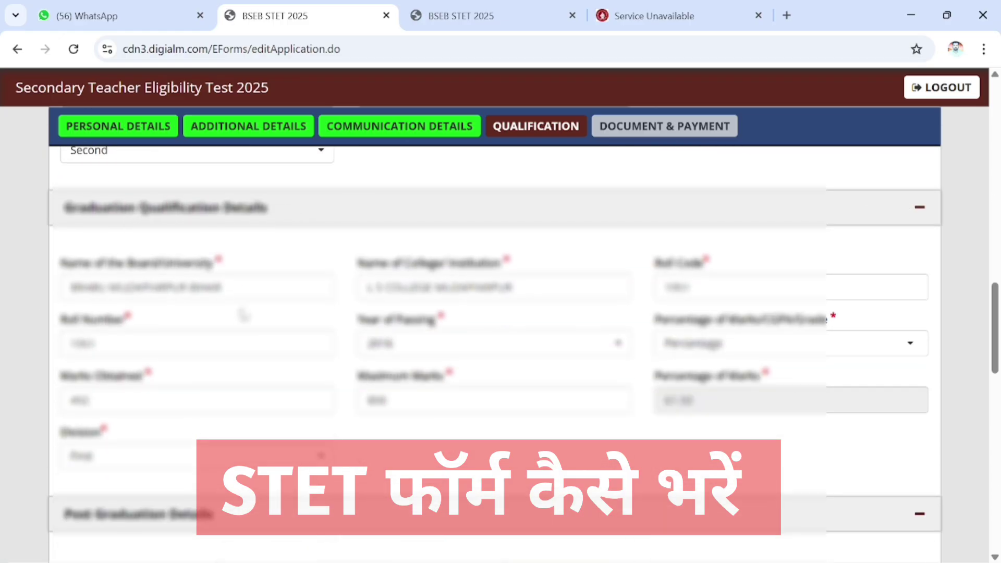
scroll(242, 317, down, 5)
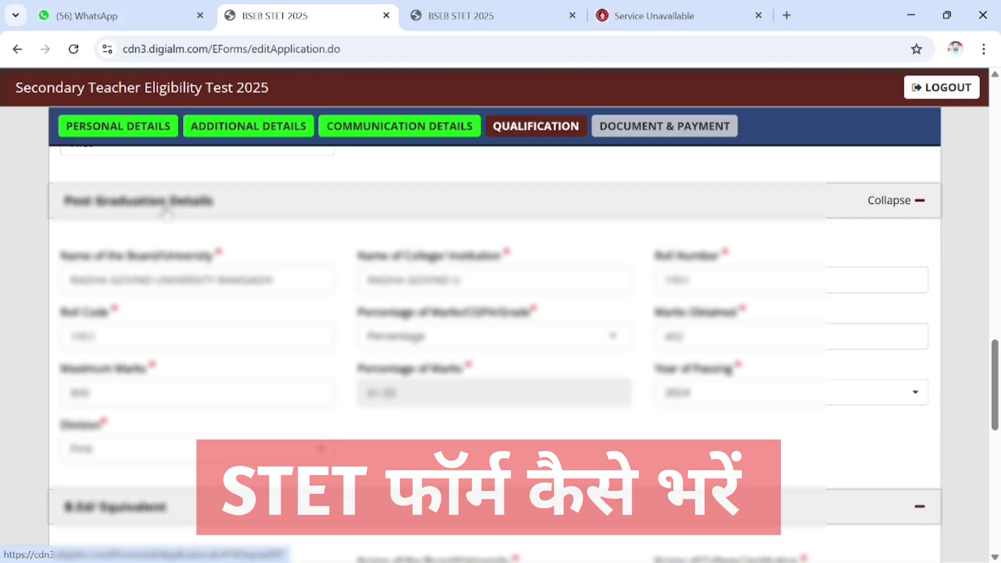
scroll(163, 214, down, 5)
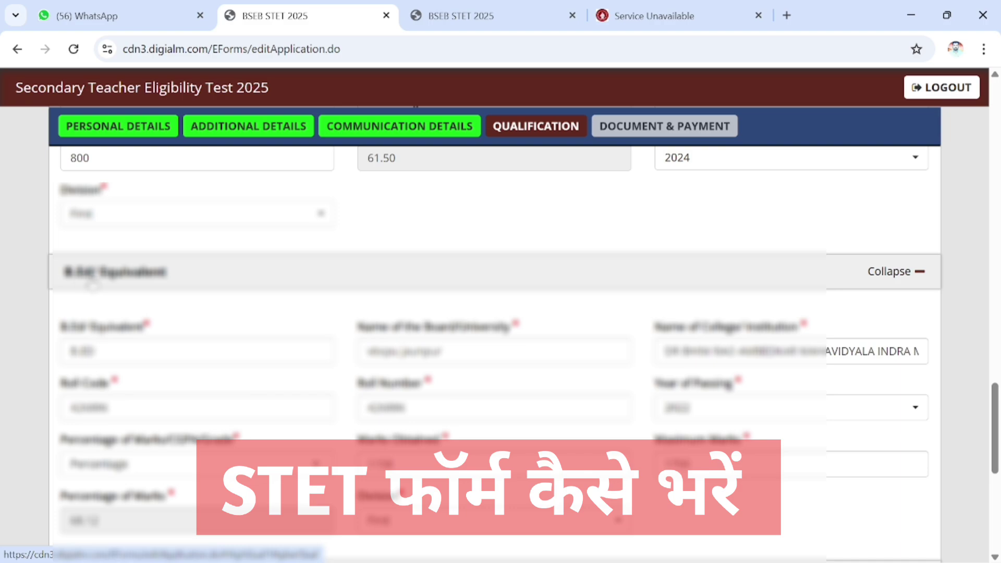
scroll(203, 293, down, 6)
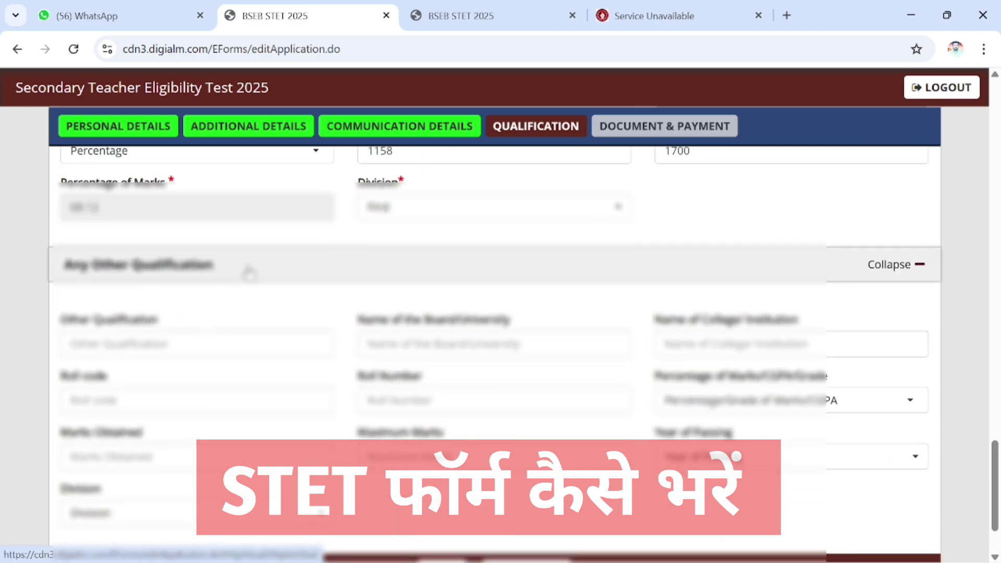
Save the qualification details with Any Other Qualification left blank, and continue to the document and payment section
scroll(249, 273, down, 2)
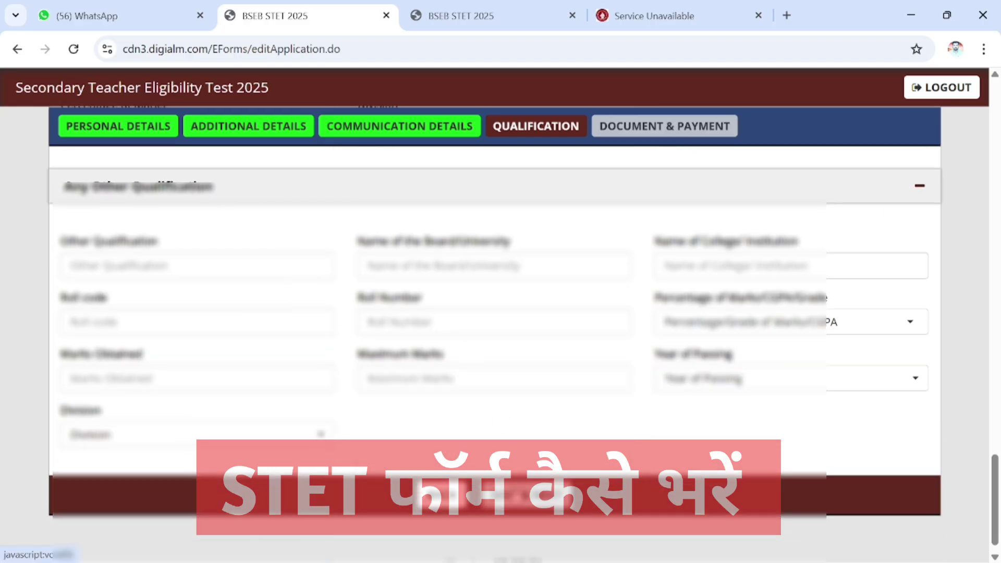
click(510, 494)
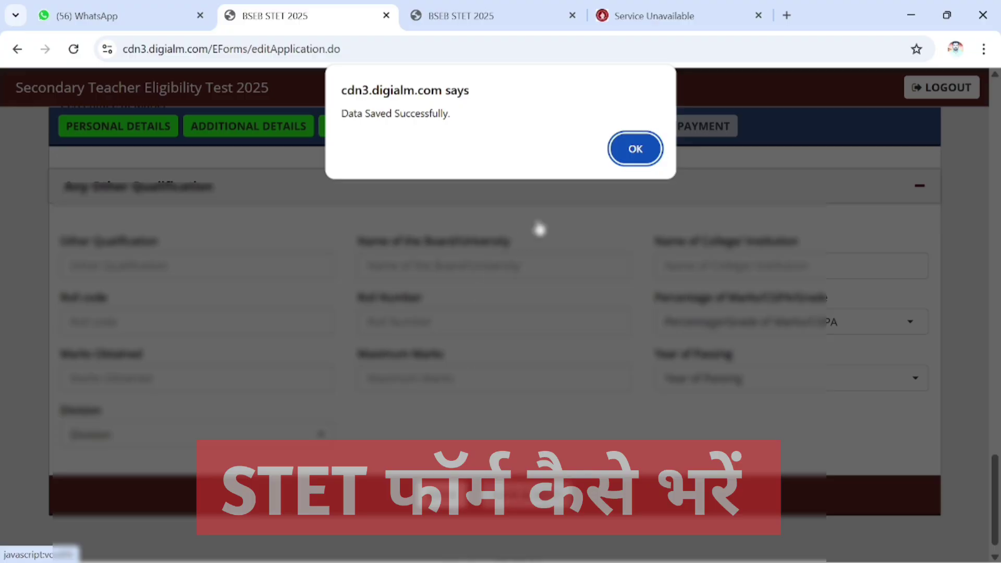
drag(392, 113, 450, 113)
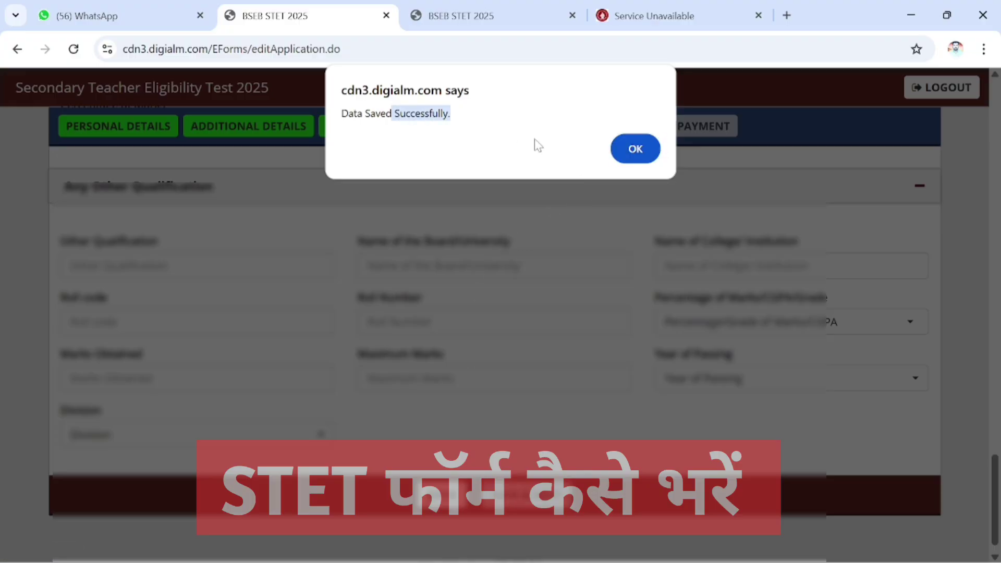
click(630, 151)
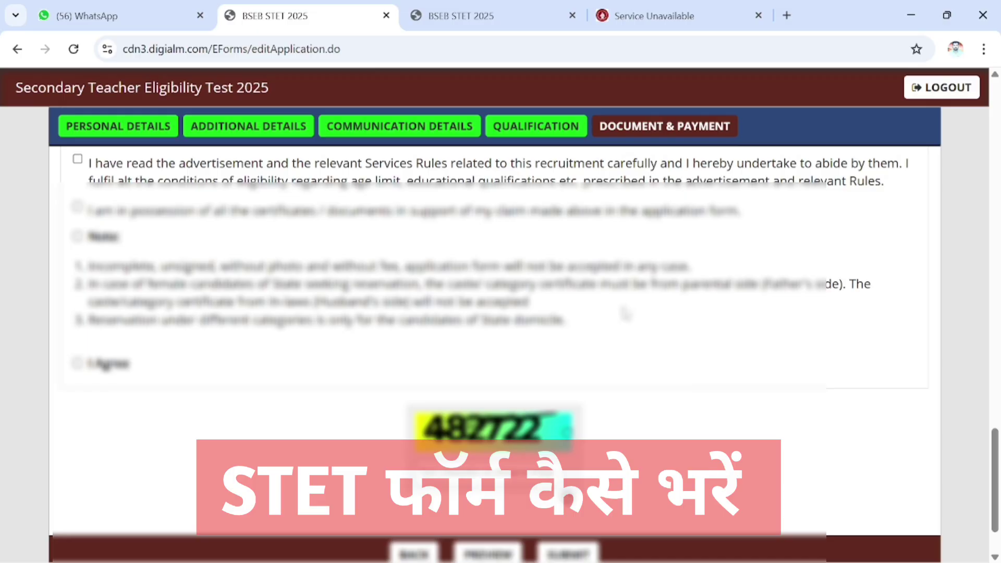
Examine the upload requirements for the passport size photo, scanned signature and State Domicile Certificate
scroll(317, 324, up, 15)
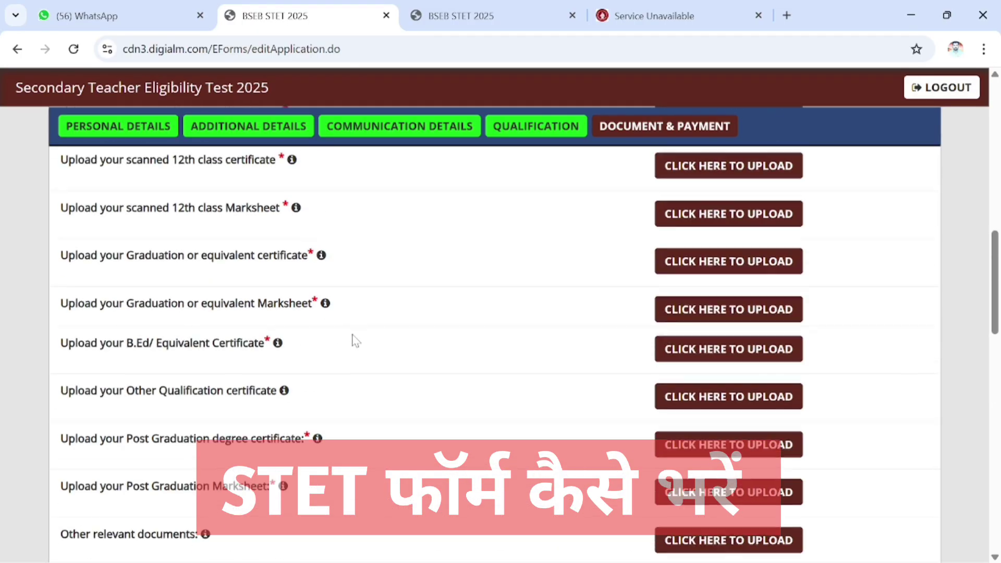
scroll(389, 374, up, 4)
scroll(365, 327, down, 3)
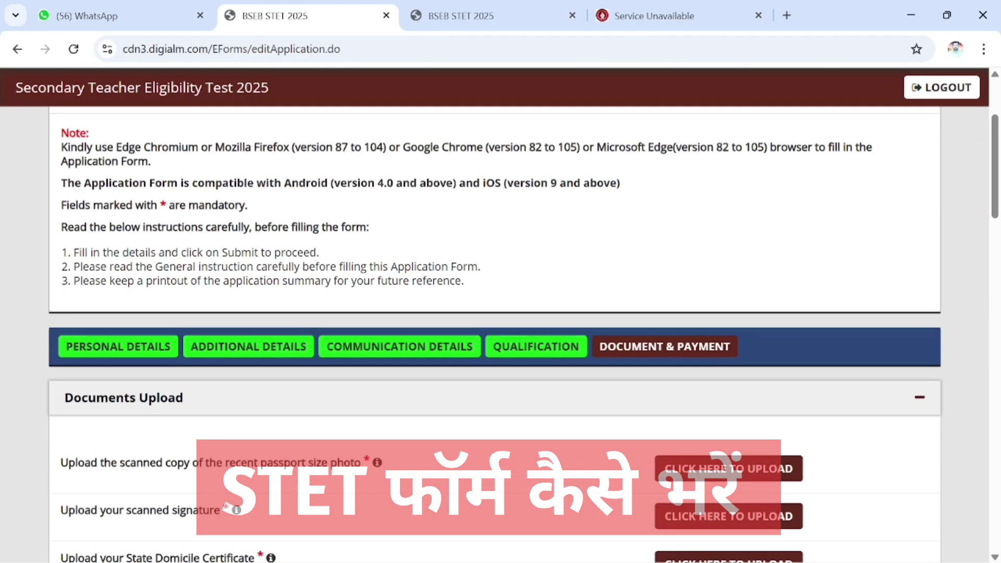
scroll(291, 404, down, 2)
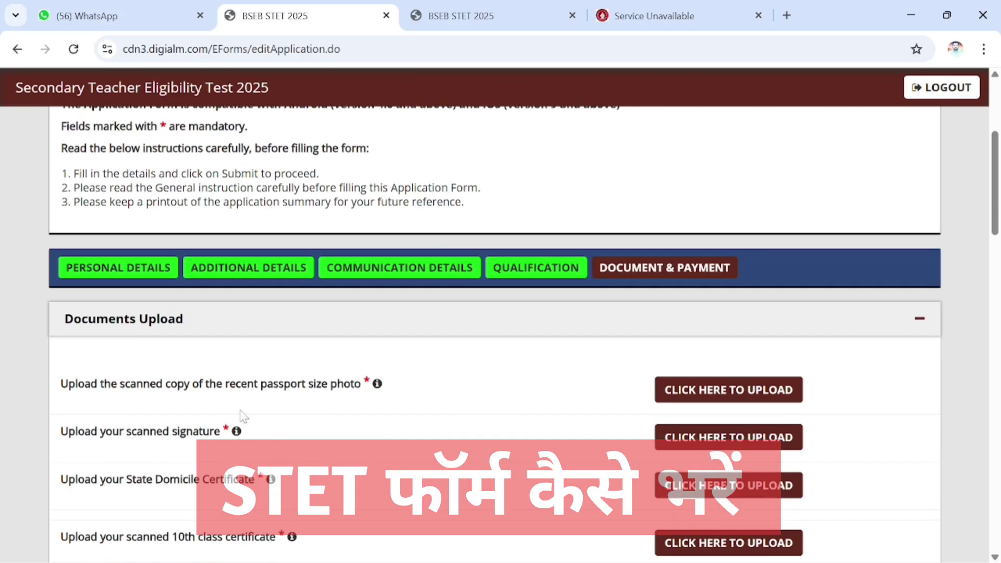
scroll(229, 375, down, 2)
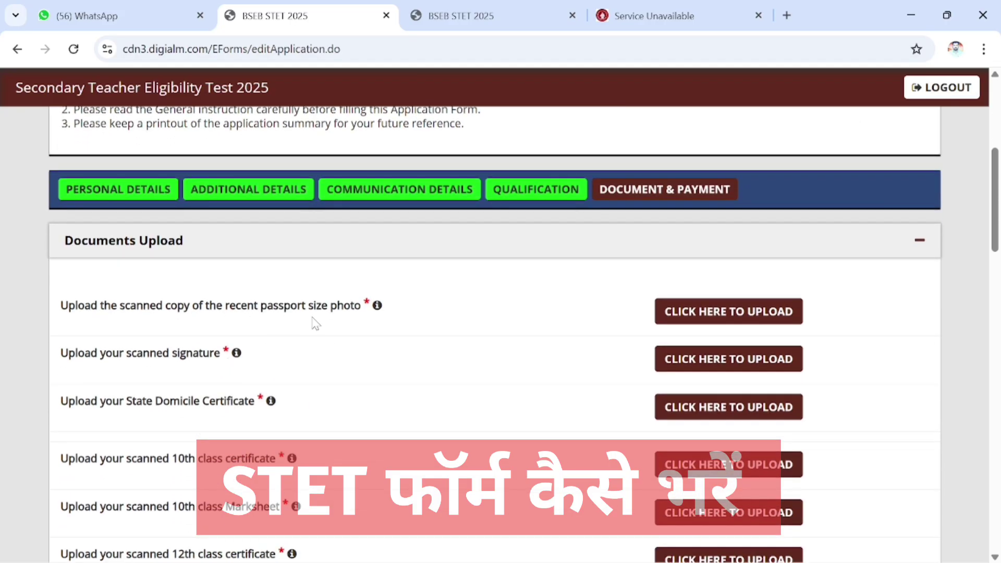
mouse_move(376, 308)
drag(255, 316, 351, 321)
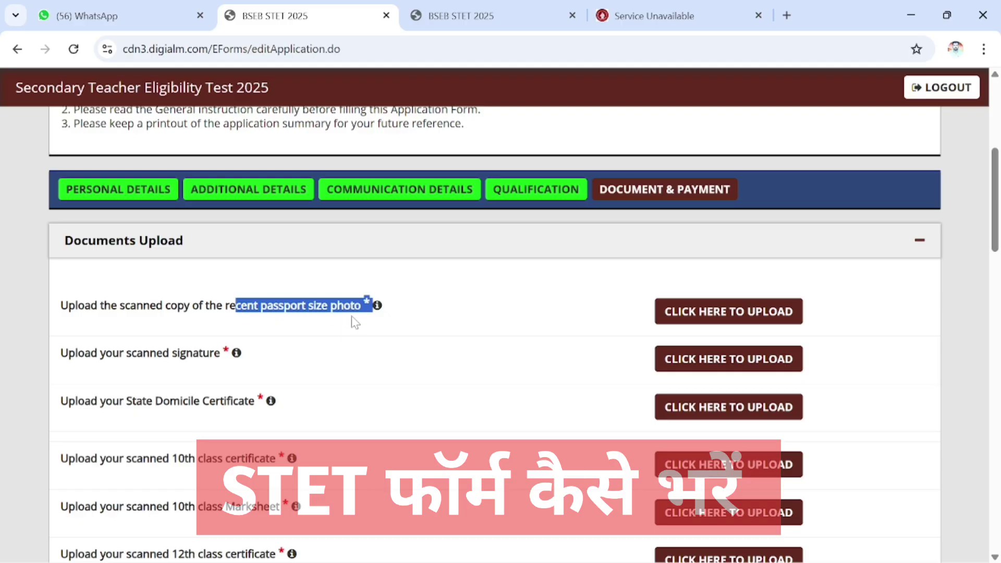
drag(150, 358, 219, 389)
scroll(219, 389, down, 2)
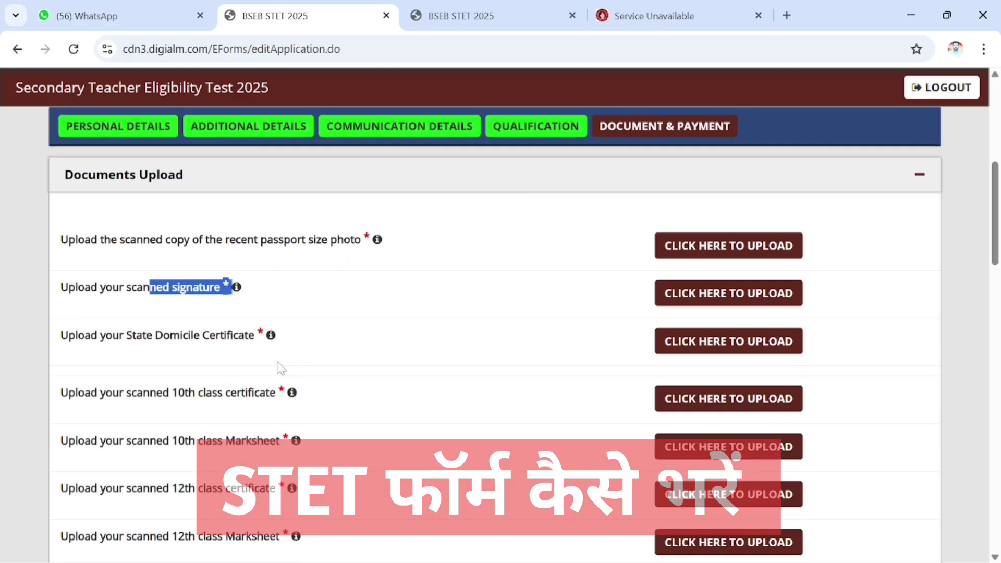
drag(144, 334, 239, 335)
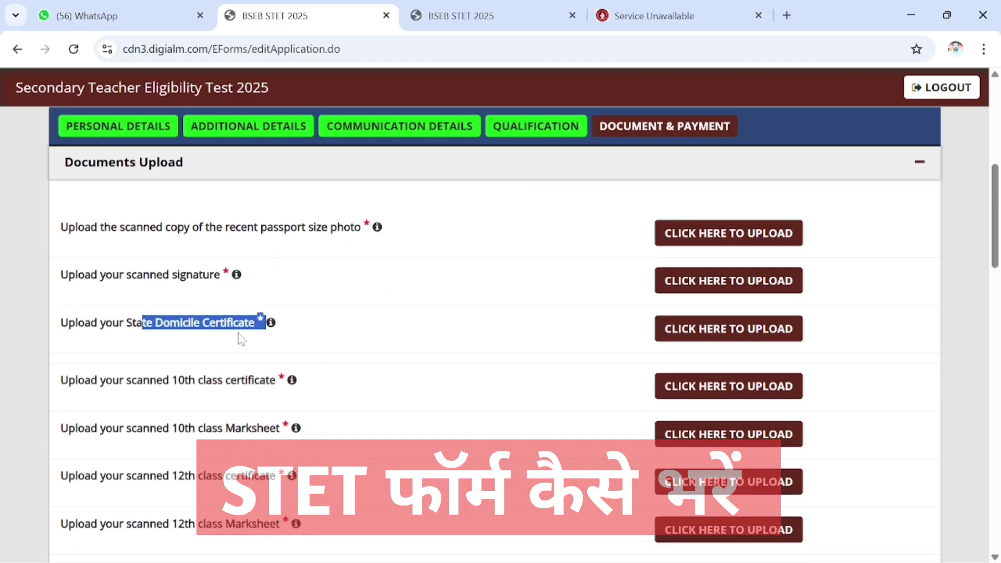
Check the upload entries for the 10th and 12th class certificates and marksheets
scroll(170, 369, down, 2)
drag(169, 305, 255, 317)
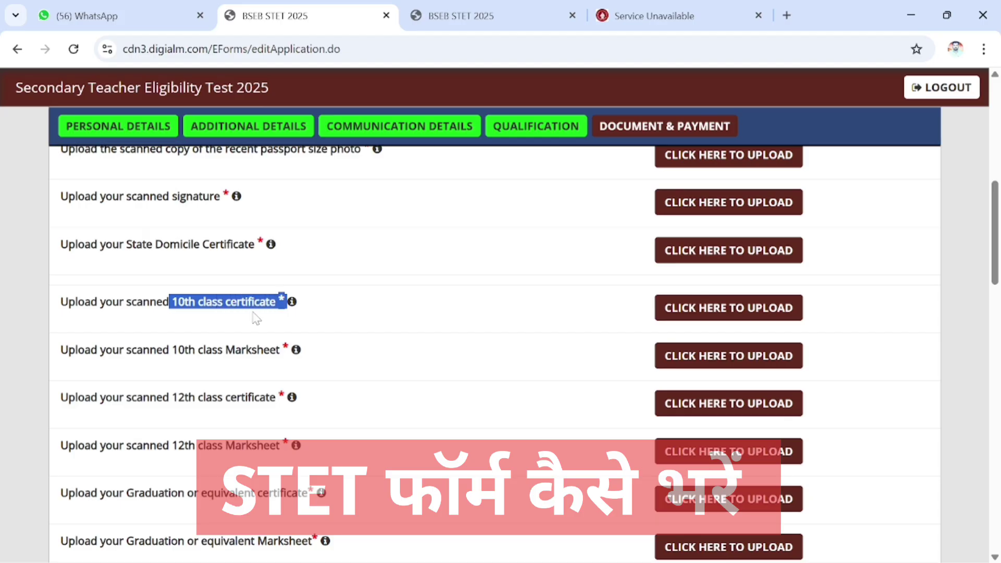
drag(172, 354, 236, 359)
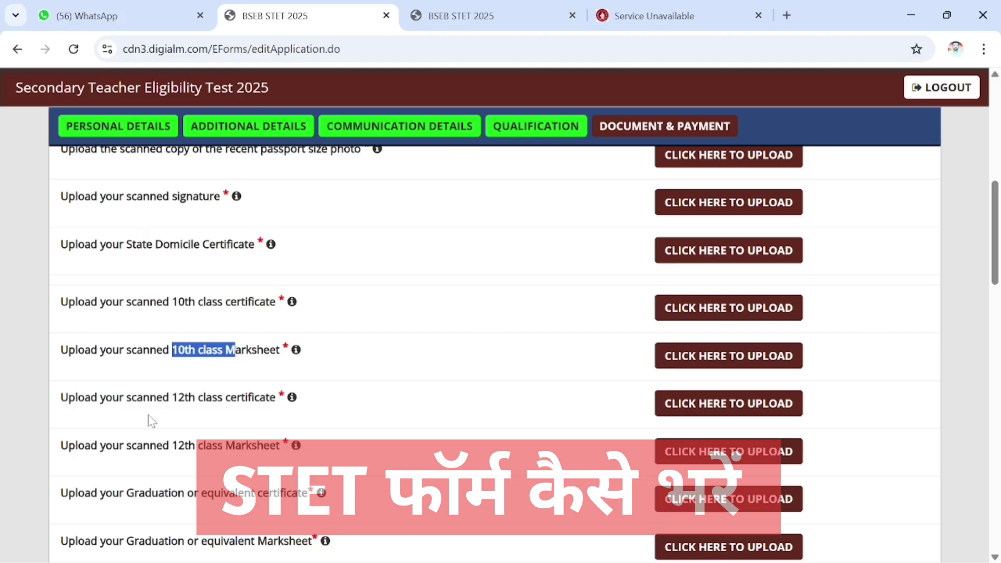
drag(172, 398, 237, 404)
scroll(212, 417, down, 2)
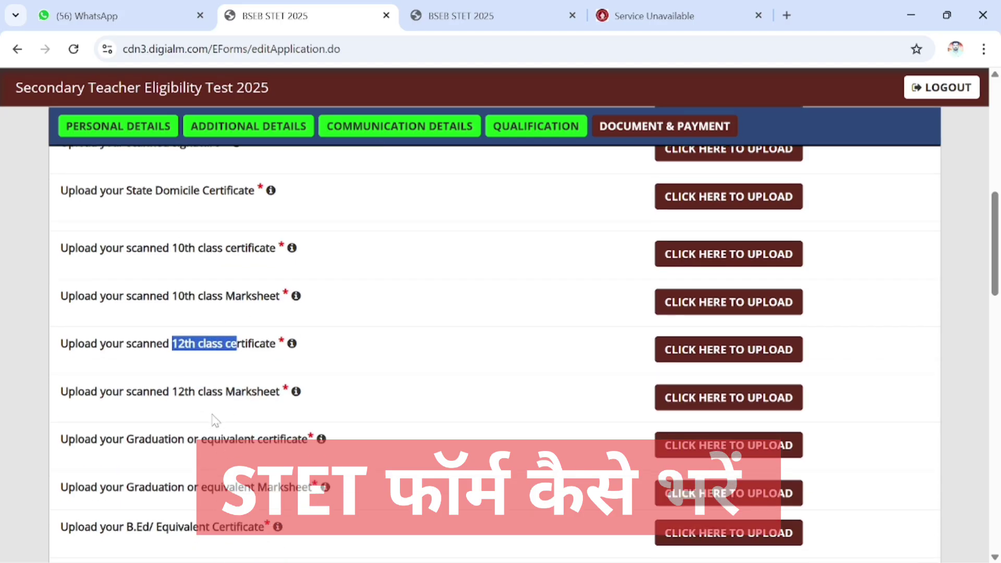
drag(172, 371, 291, 371)
scroll(187, 375, down, 2)
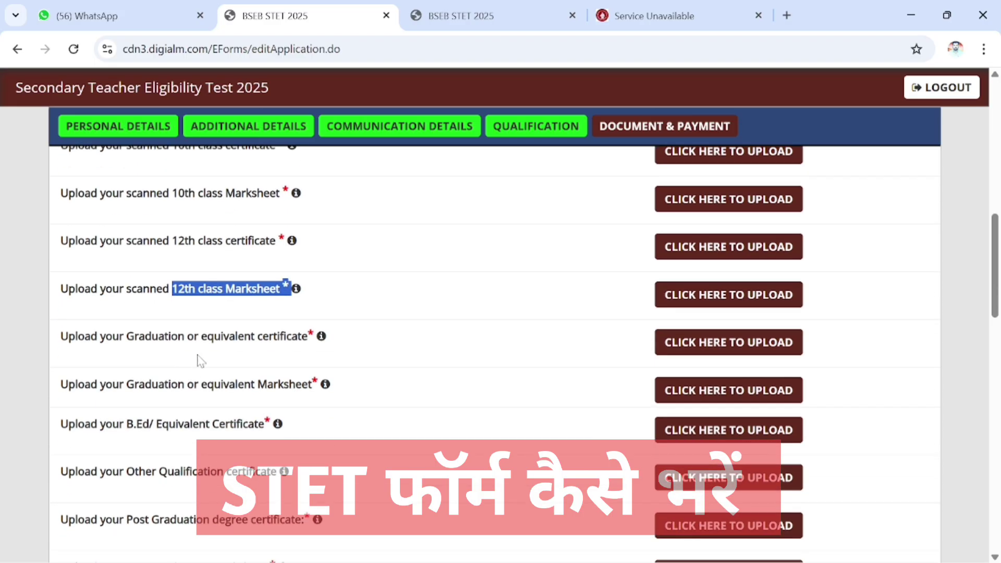
Check the upload entries for the graduation, B.Ed/Equivalent, other qualification and post graduation documents
drag(128, 338, 218, 353)
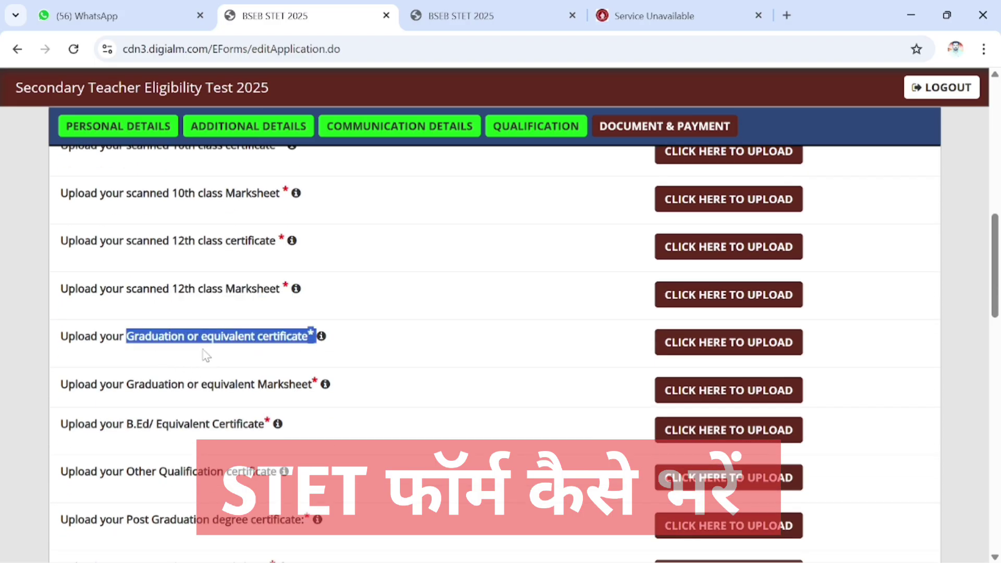
scroll(187, 344, down, 2)
drag(60, 307, 228, 309)
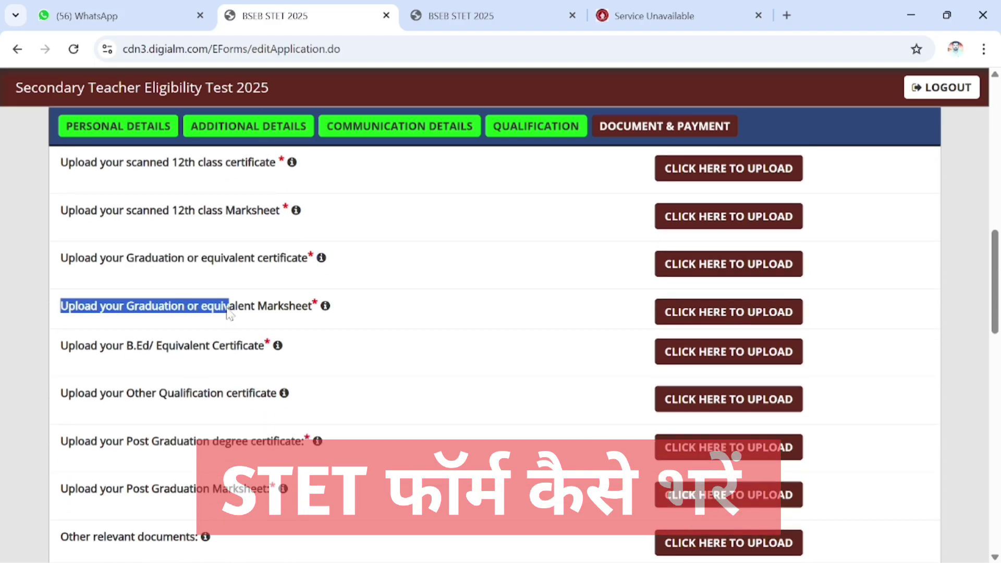
click(148, 346)
drag(147, 347, 239, 361)
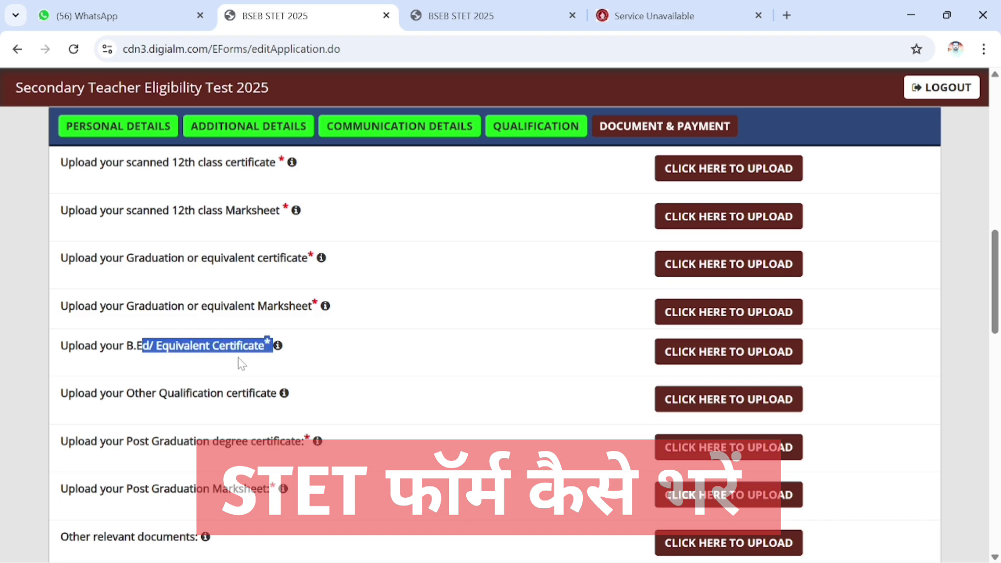
drag(180, 395, 257, 408)
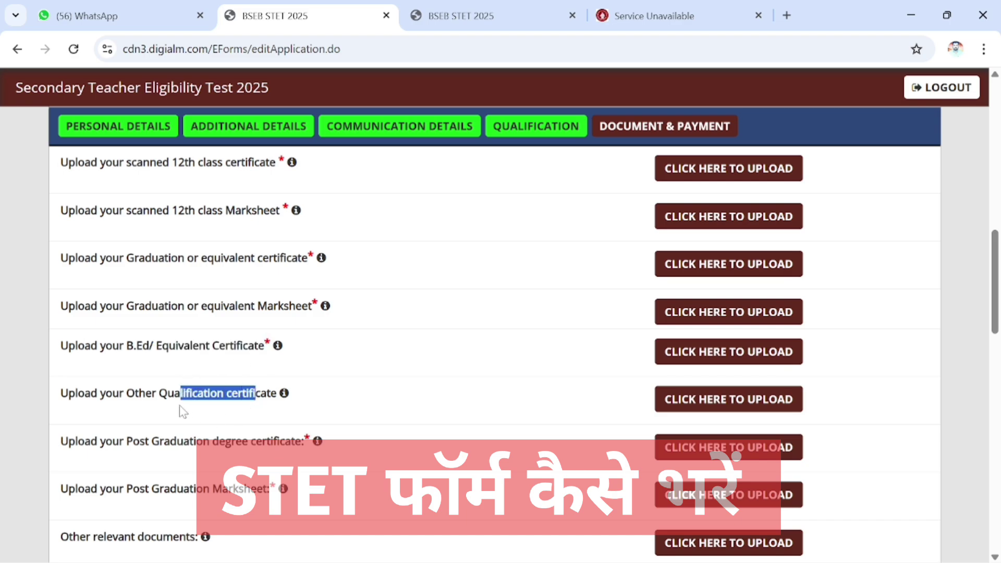
drag(132, 441, 247, 454)
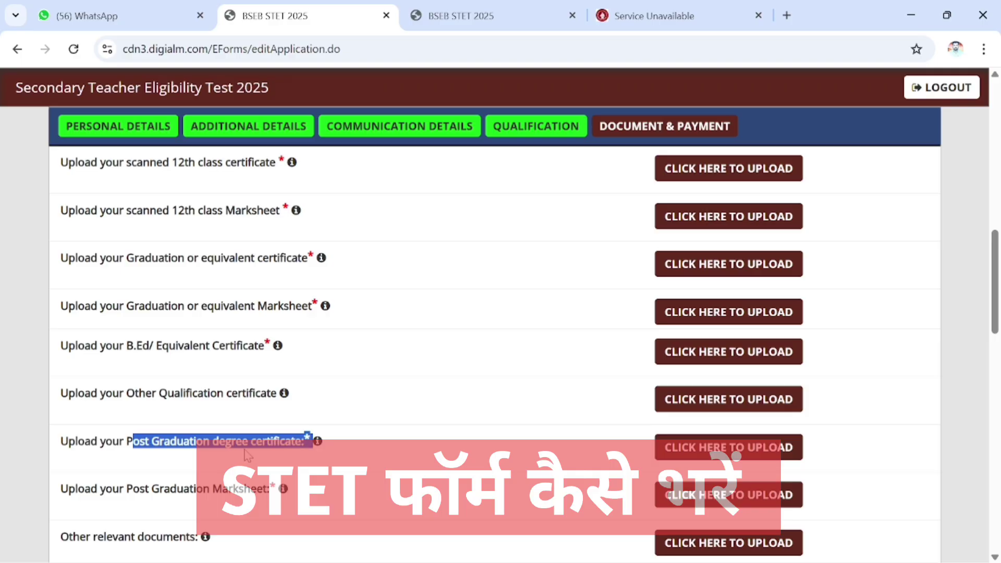
scroll(247, 454, down, 3)
drag(152, 336, 237, 344)
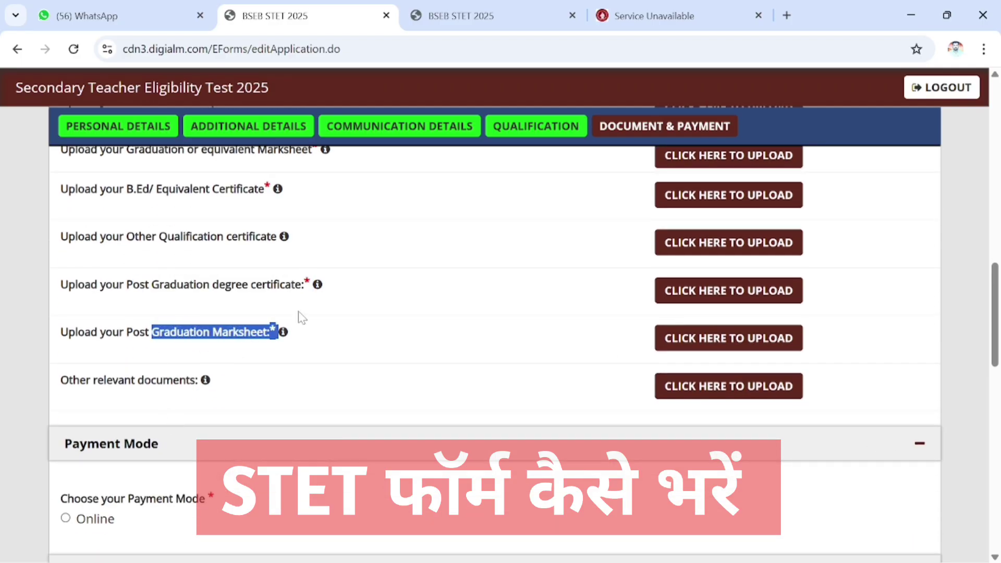
Choose Online as the payment mode and tick all the declaration checkboxes, including Note and I Agree
scroll(302, 316, down, 2)
click(66, 439)
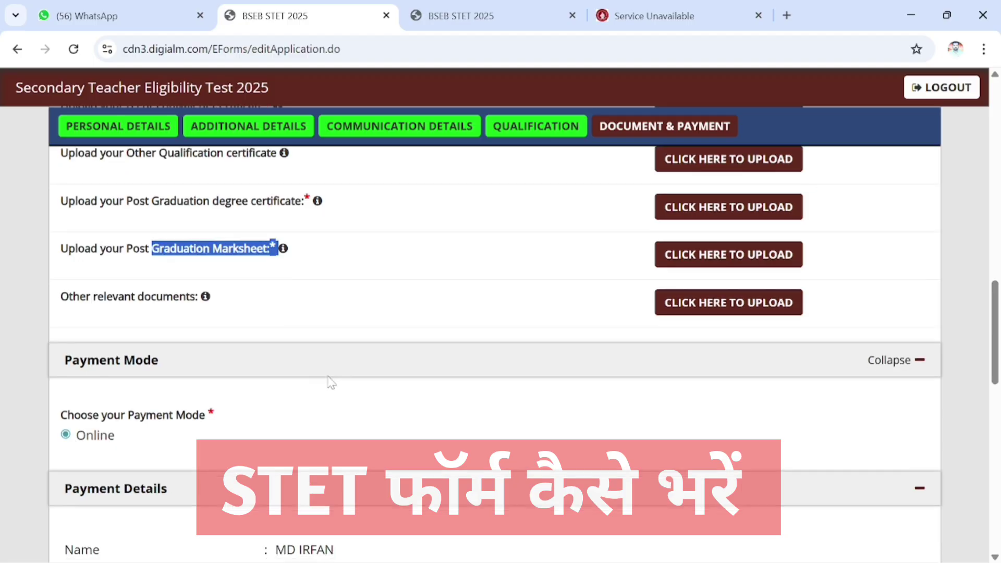
scroll(330, 378, down, 15)
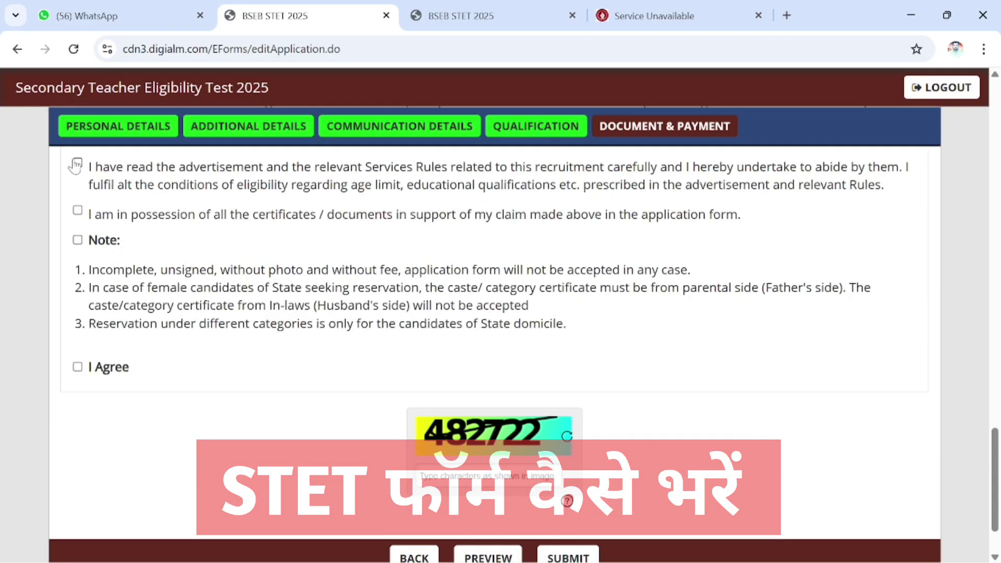
click(77, 163)
click(78, 210)
click(77, 240)
click(78, 367)
scroll(264, 339, down, 2)
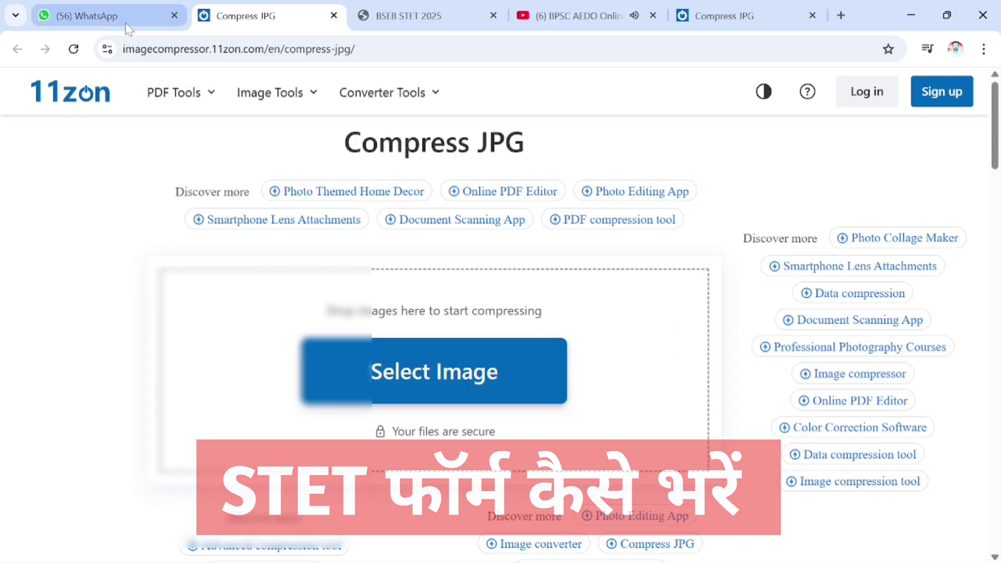
Switch to WhatsApp and review the Registration, Login and JPG Compressor links in the application form message
click(86, 16)
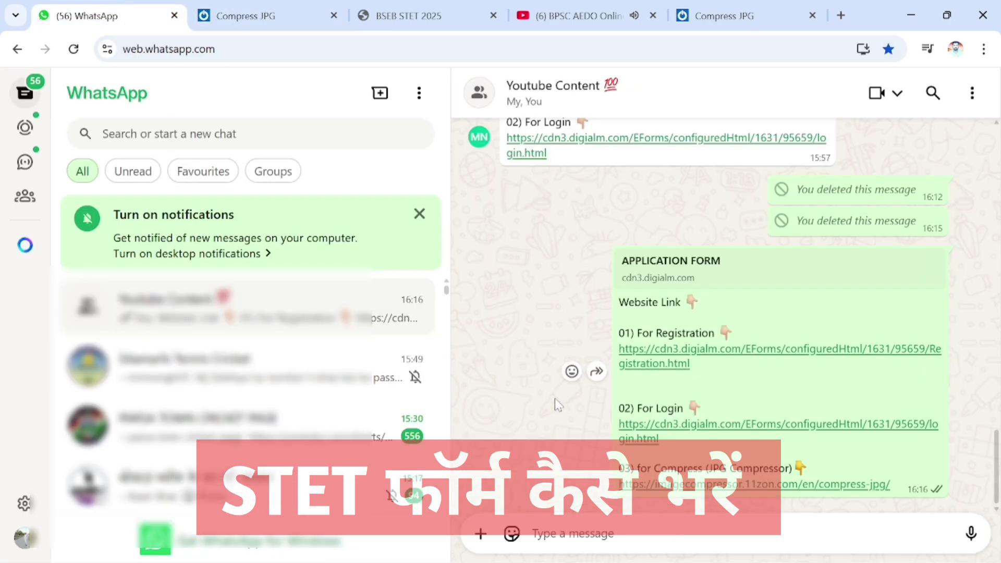
drag(641, 333, 717, 332)
drag(637, 408, 701, 408)
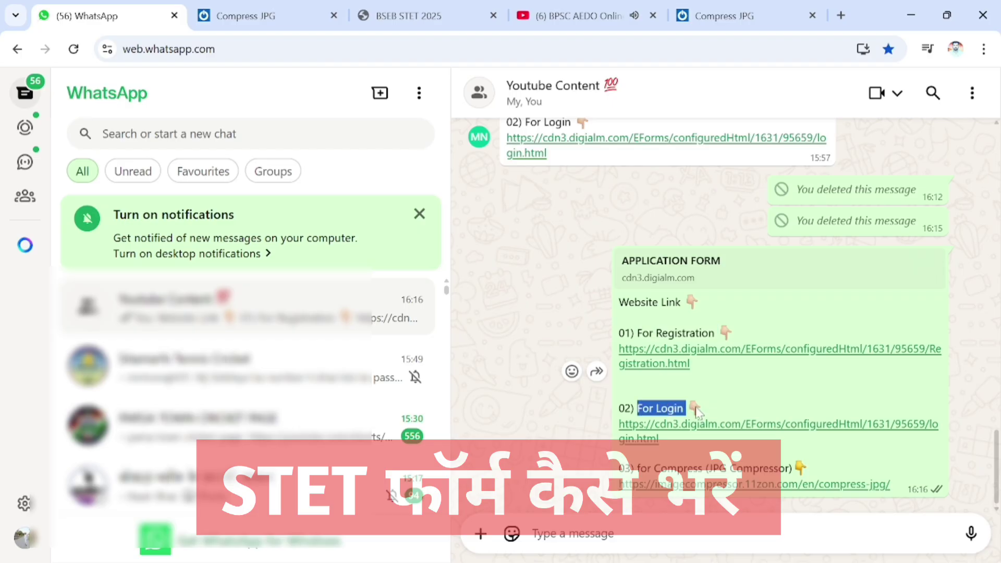
drag(637, 468, 811, 480)
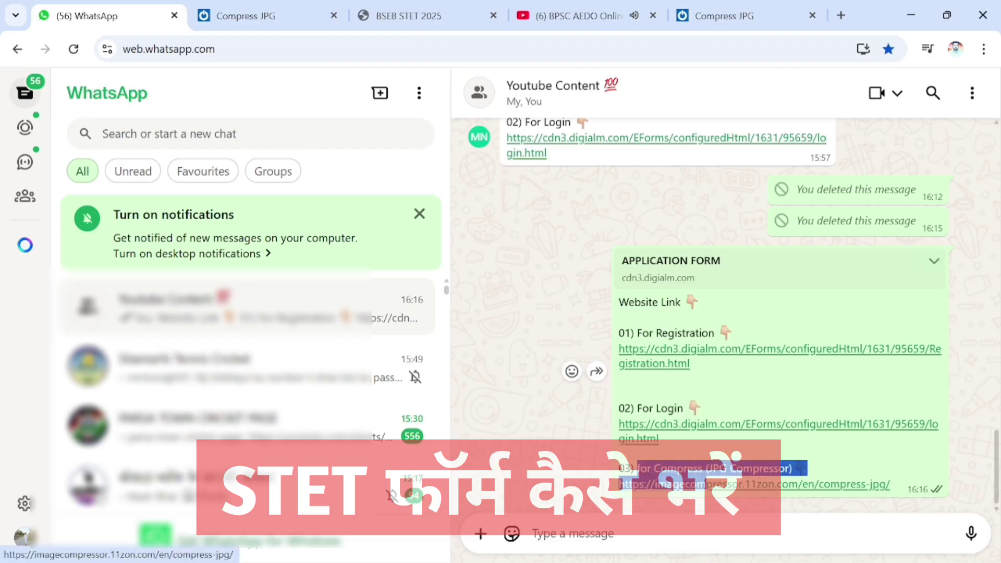
Open the 11zon Compress JPG page from the message's JPG Compressor link and close the older duplicate page beside it
click(719, 490)
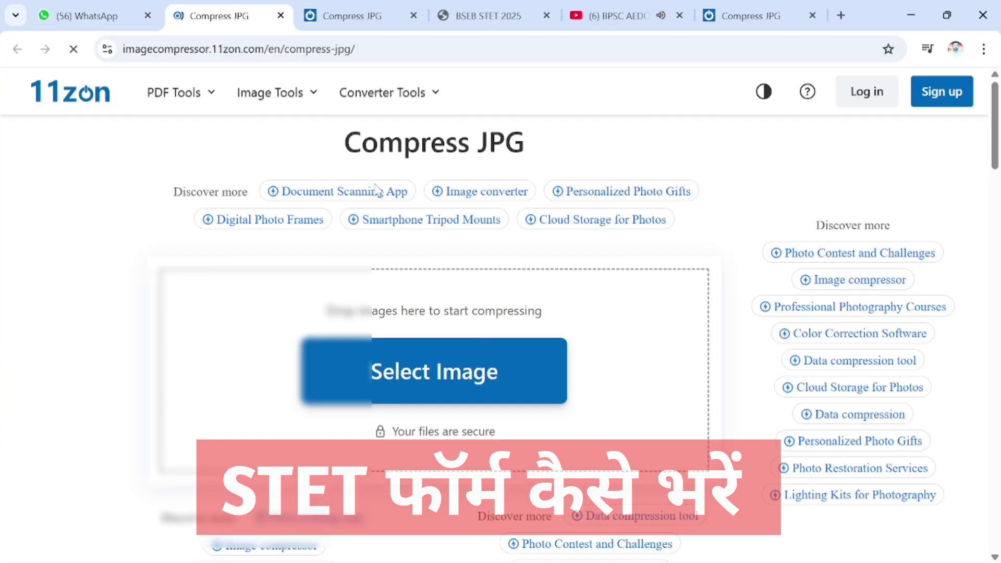
click(393, 20)
click(413, 15)
Load the PHOTOT image from the Downloads folder into the JPG compressor
mouse_move(286, 112)
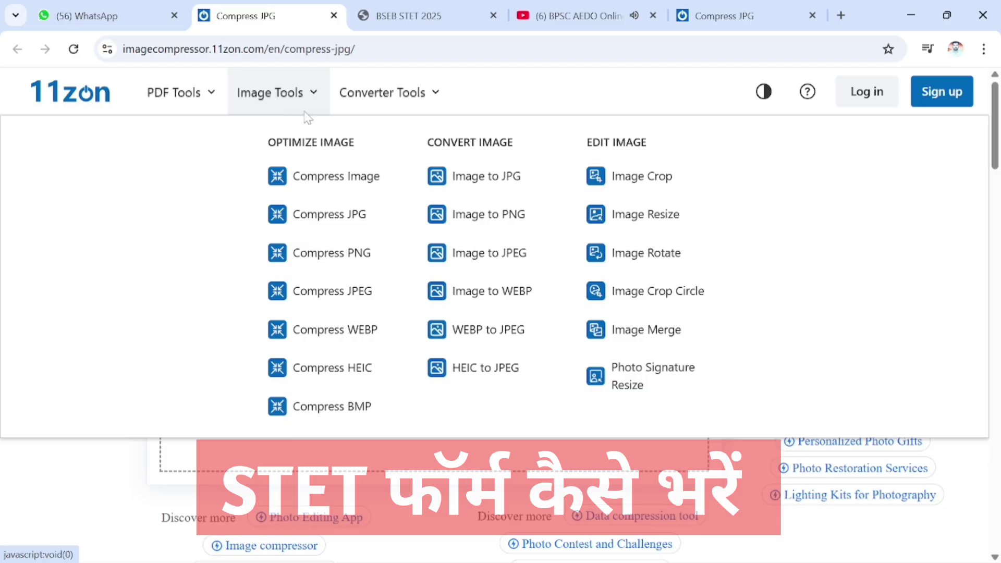
mouse_move(346, 104)
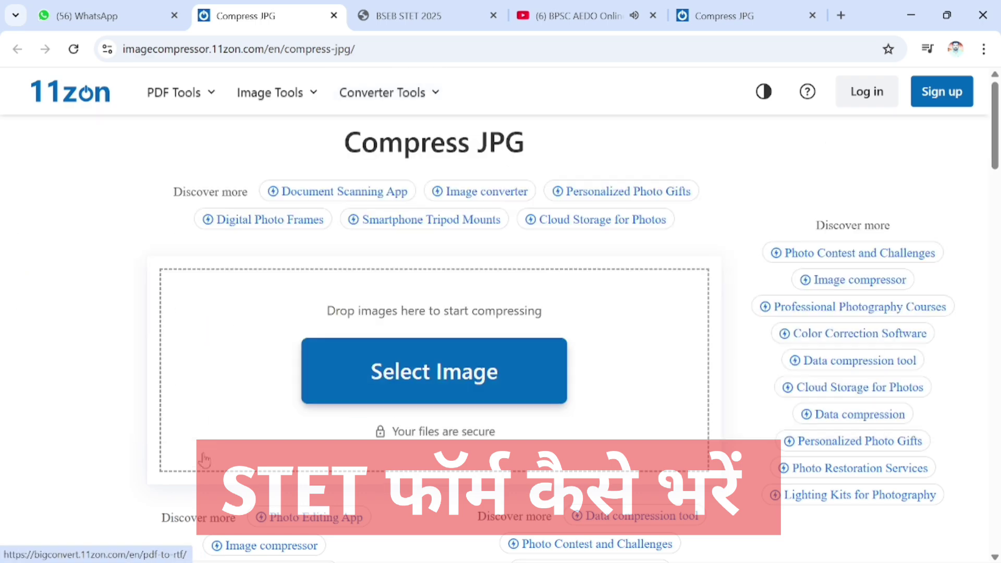
click(408, 392)
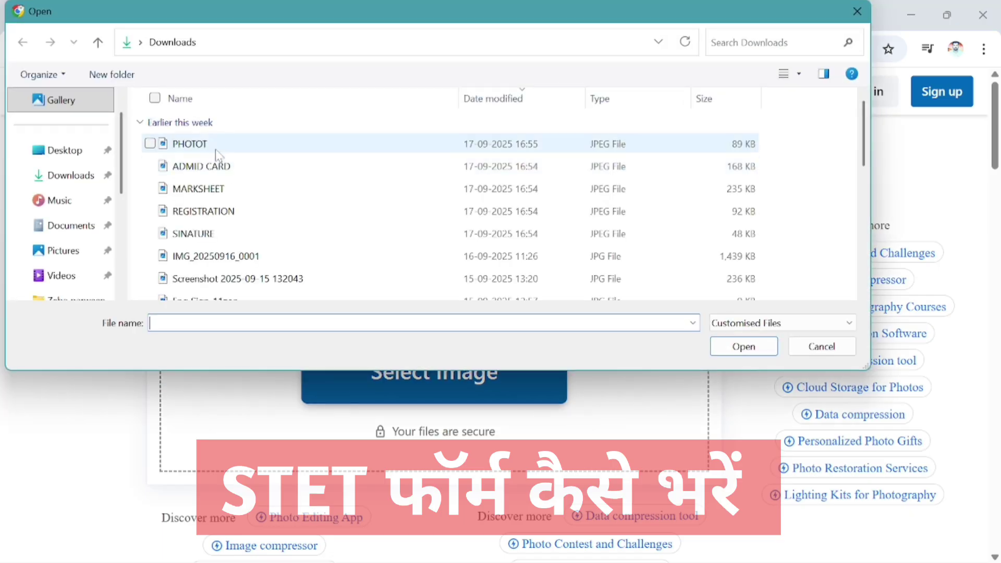
click(216, 149)
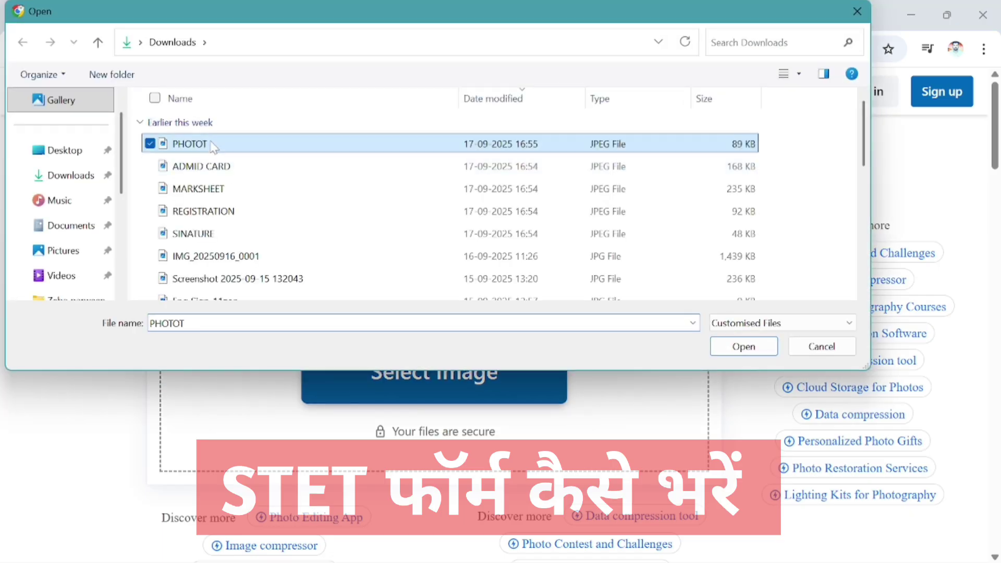
click(714, 348)
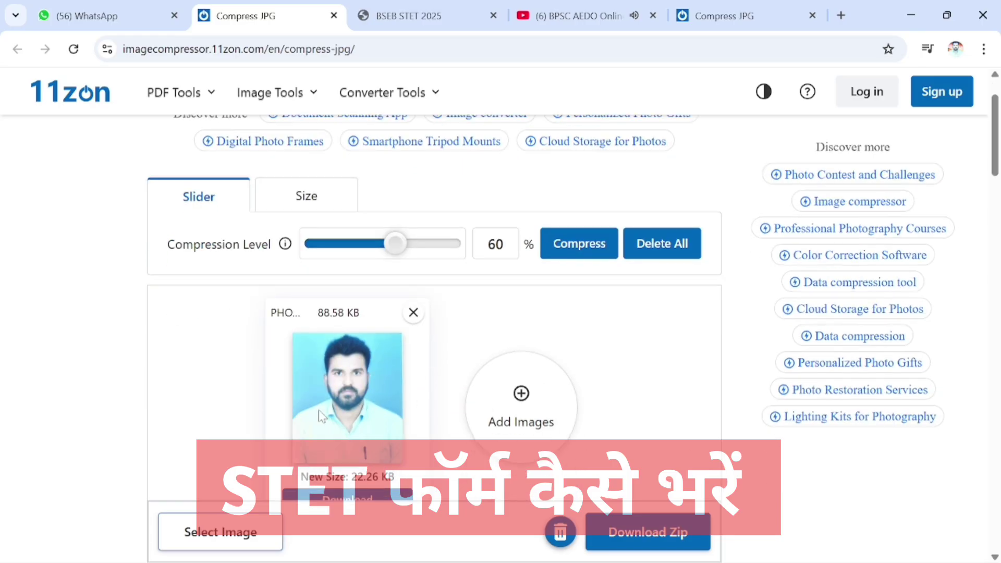
Compress the PHOTOT image at a compression level of 24%
scroll(256, 375, up, 2)
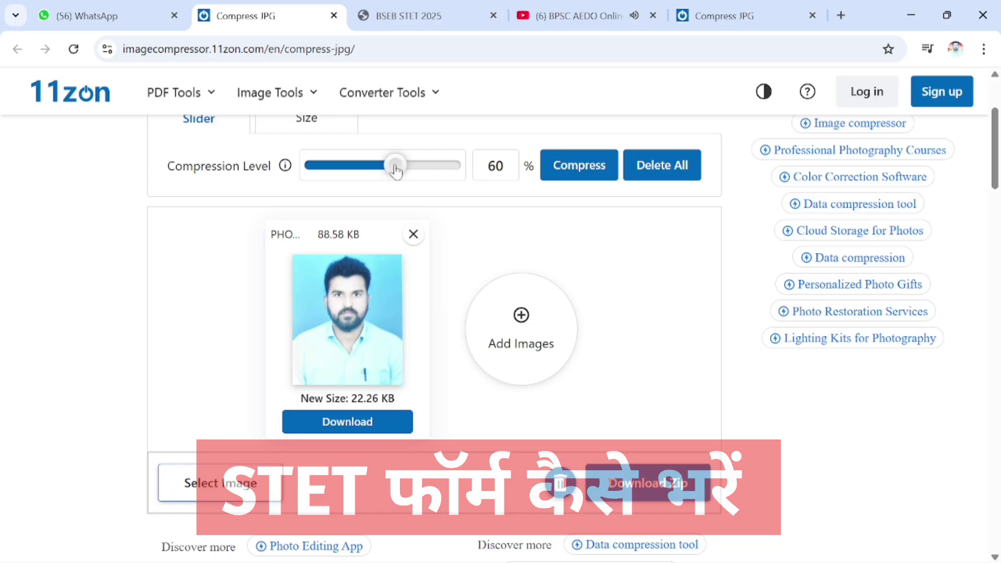
drag(396, 169, 346, 190)
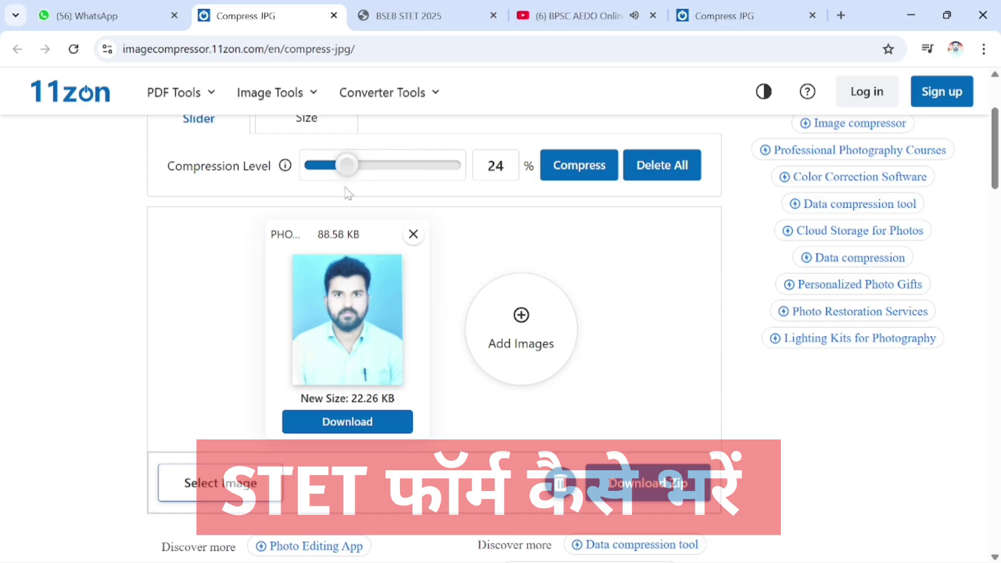
click(572, 179)
Raise the compression level to 83% and compress the PHOTOT image again
drag(351, 180, 429, 180)
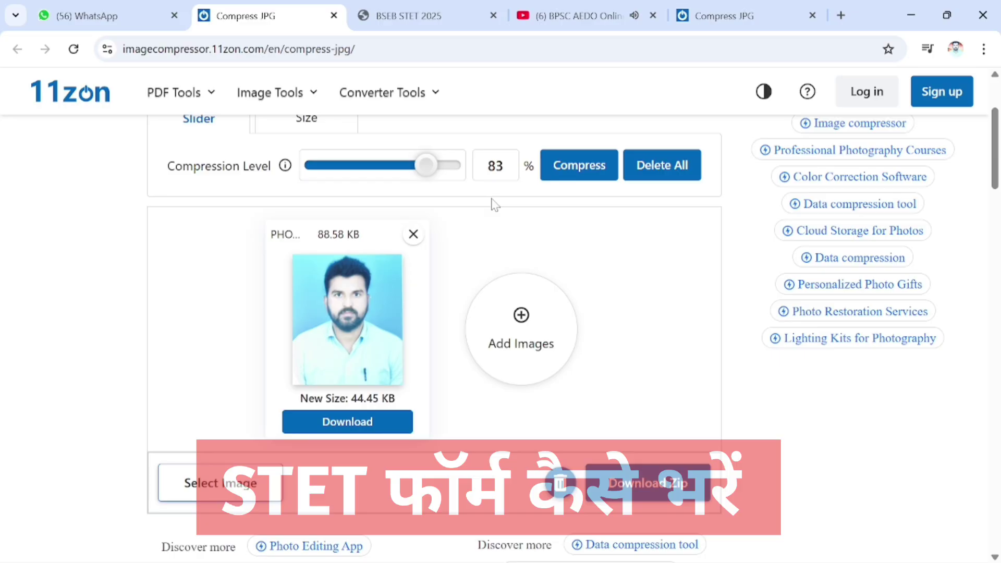
click(561, 168)
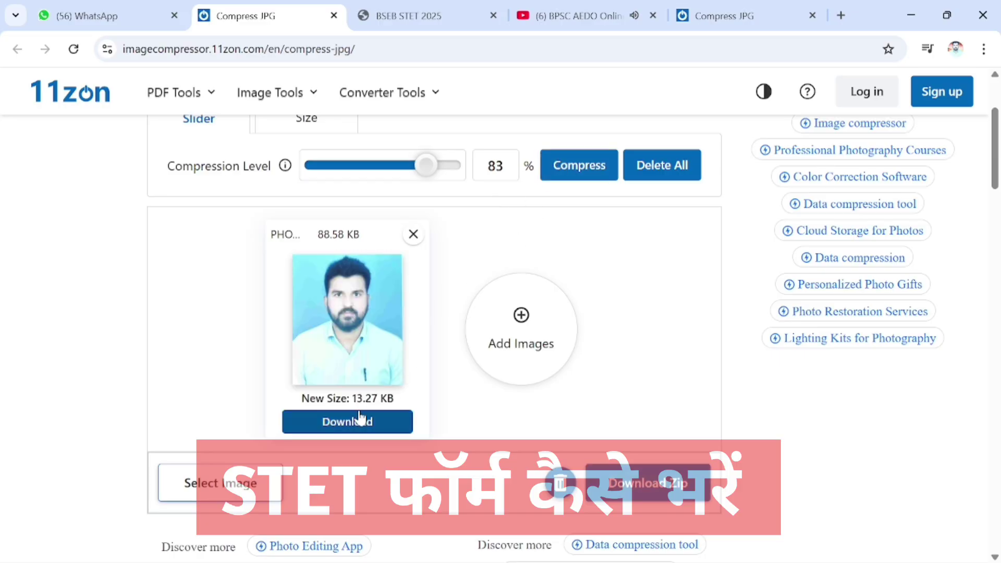